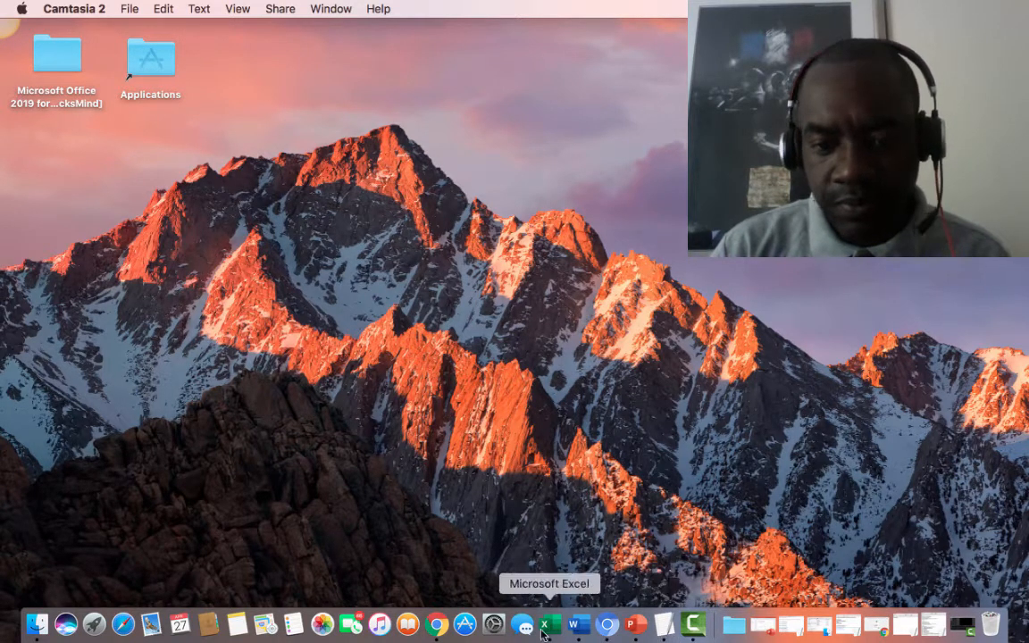
# Step: Log in to the WordPress admin in Chrome and open the Installed Plugins list
pyautogui.click(437, 625)
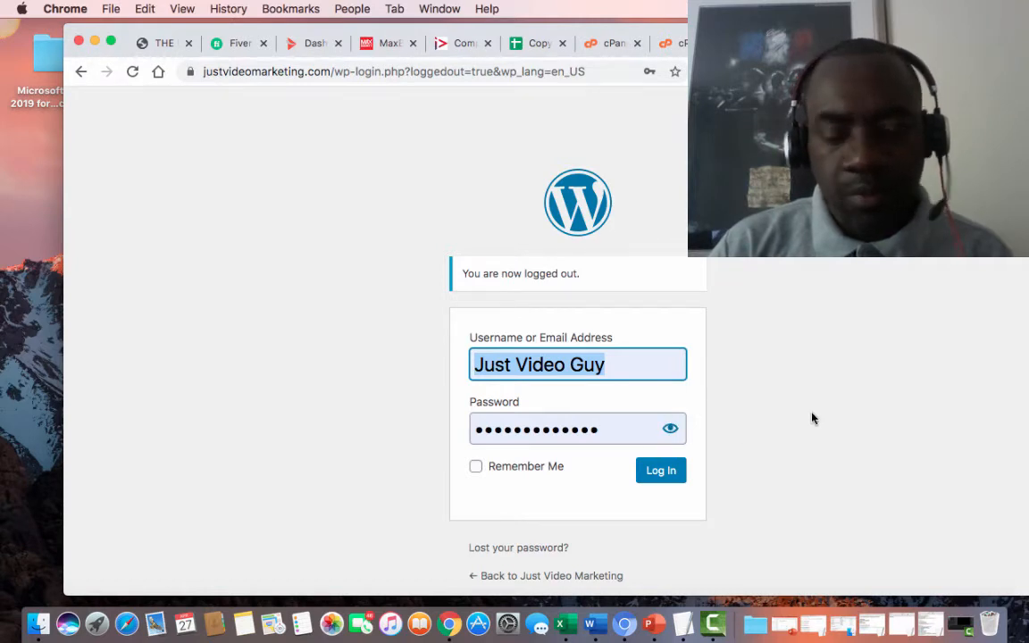
pyautogui.click(661, 472)
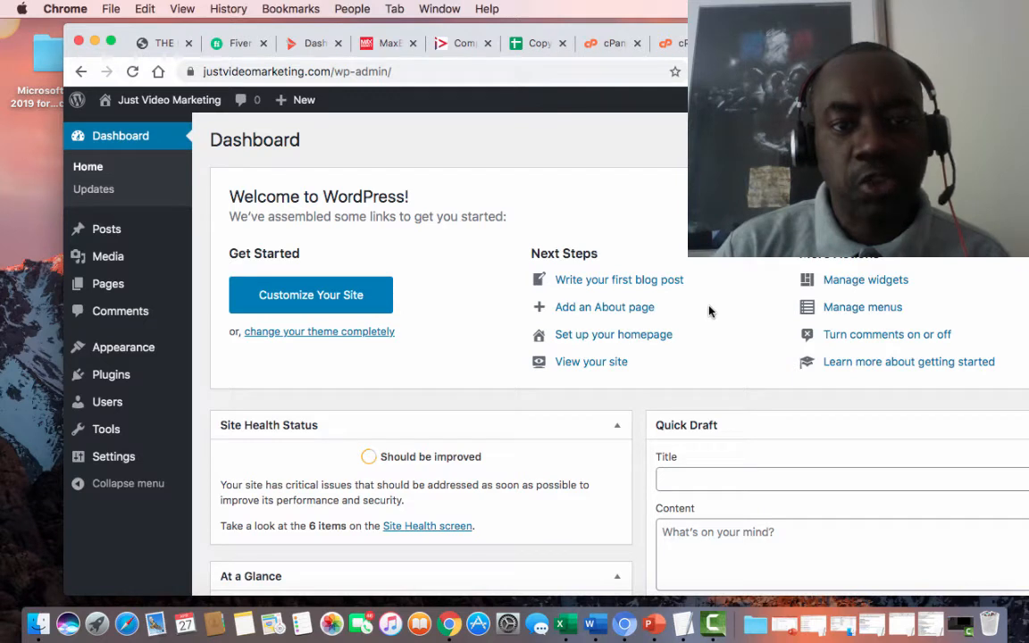
pyautogui.moveTo(145, 370)
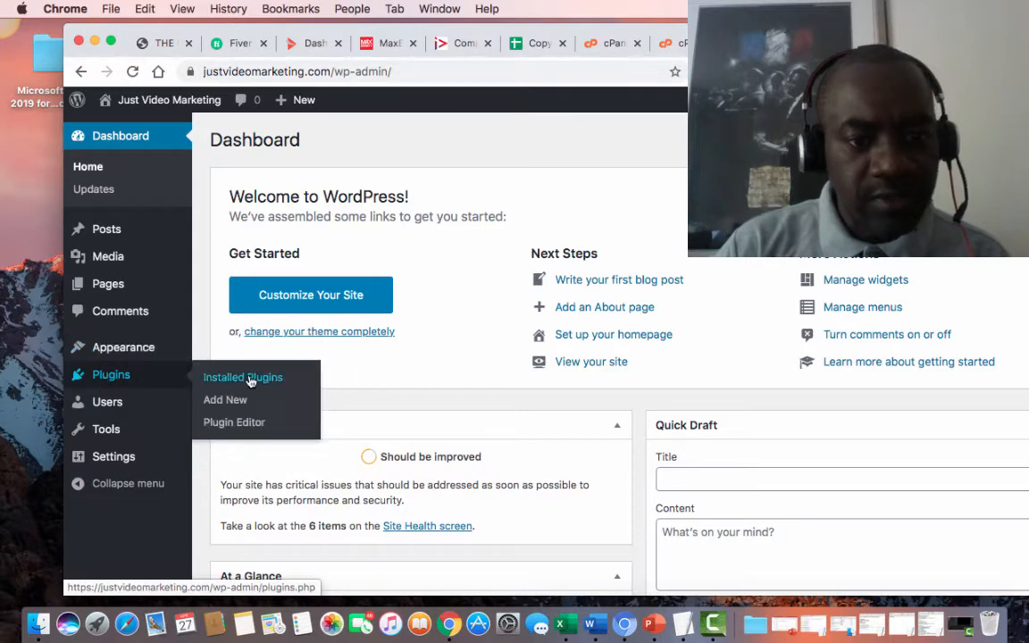
pyautogui.click(219, 375)
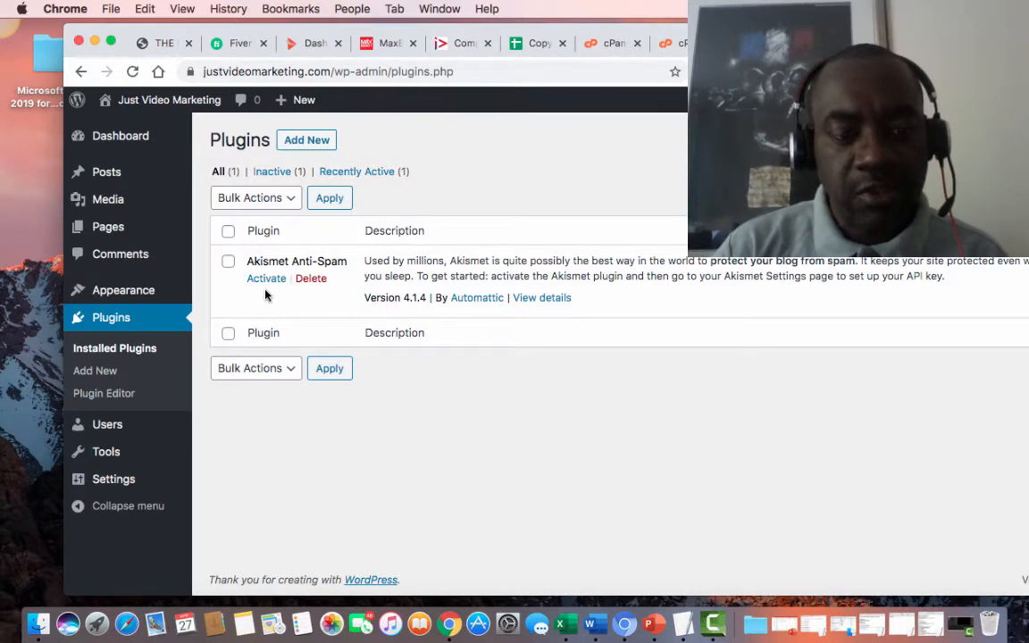
# Step: Activate Akismet Anti-Spam and disconnect its previously linked Akismet account
pyautogui.click(261, 279)
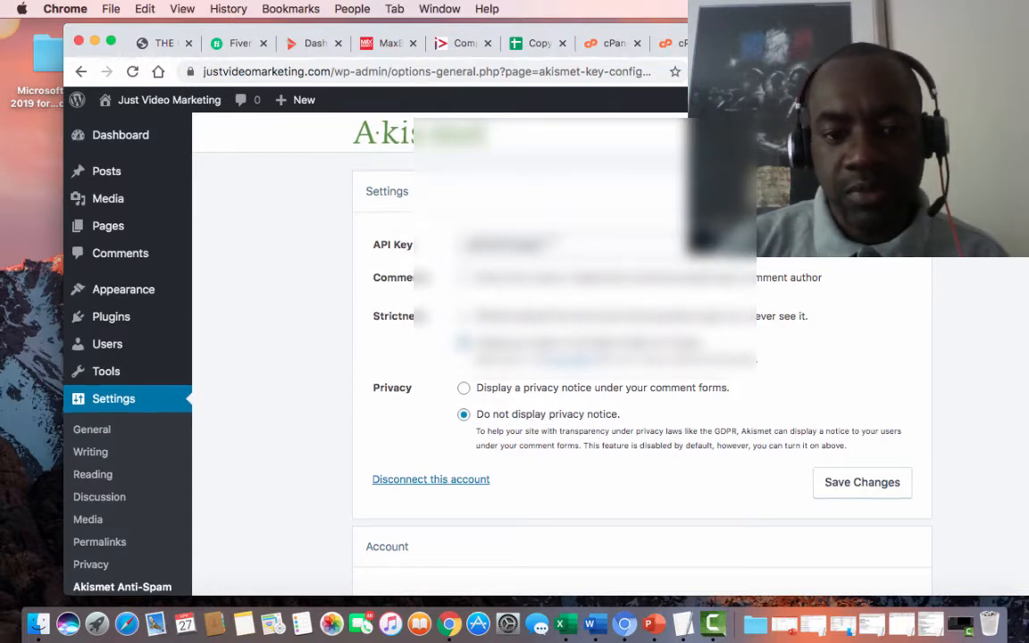
pyautogui.scroll(-5, 642, 357)
pyautogui.scroll(5, 641, 357)
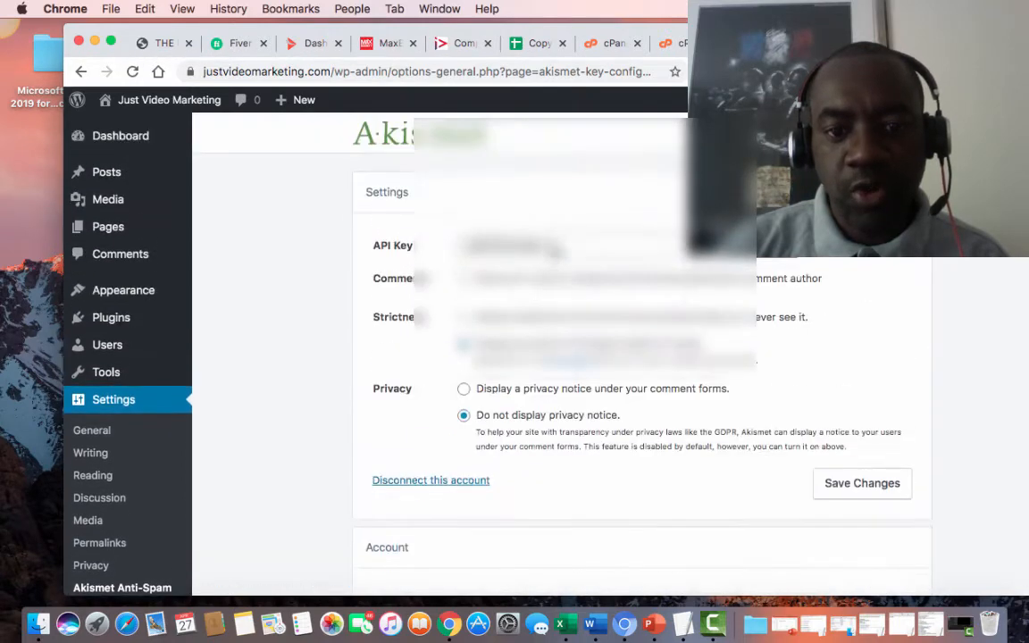
pyautogui.scroll(-1, 642, 357)
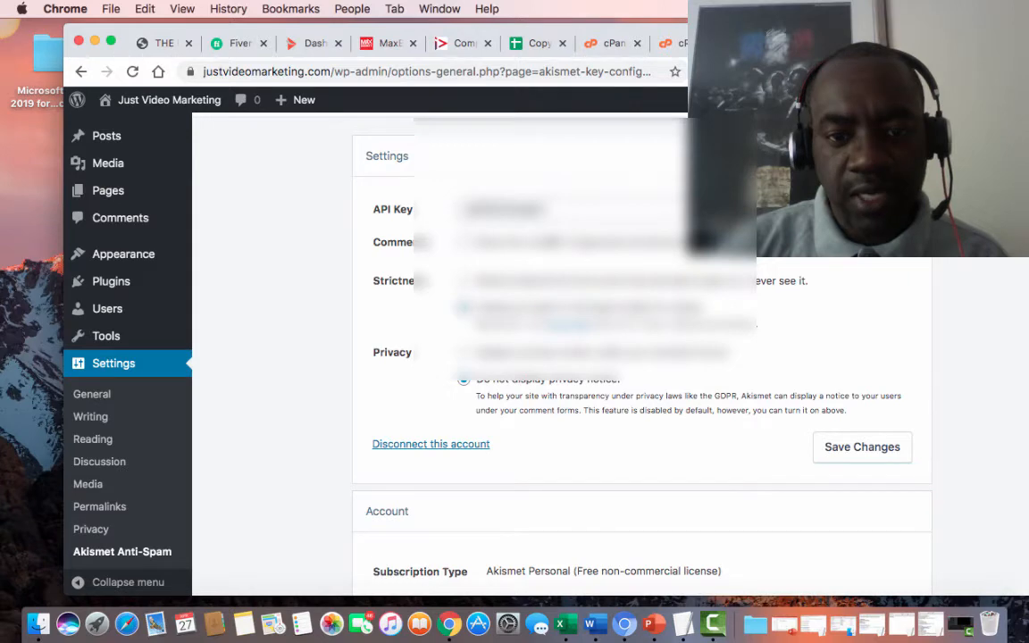
pyautogui.scroll(-1, 642, 358)
pyautogui.scroll(1, 554, 252)
pyautogui.scroll(-2, 554, 253)
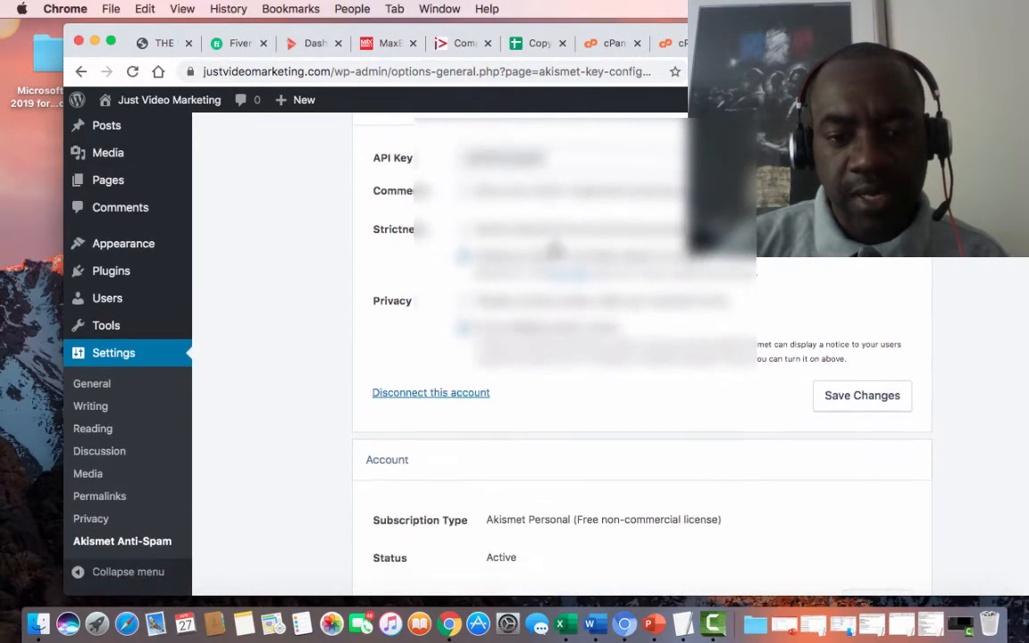
pyautogui.click(441, 398)
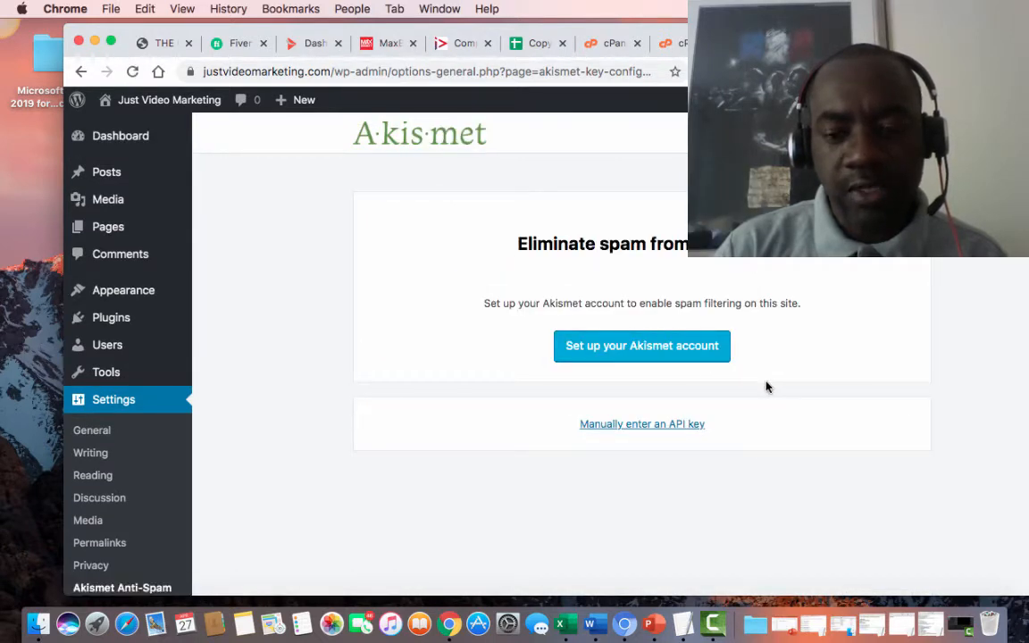
# Step: Go from Akismet account setup to the akismet.com pricing plans and choose the Personal plan
pyautogui.click(650, 352)
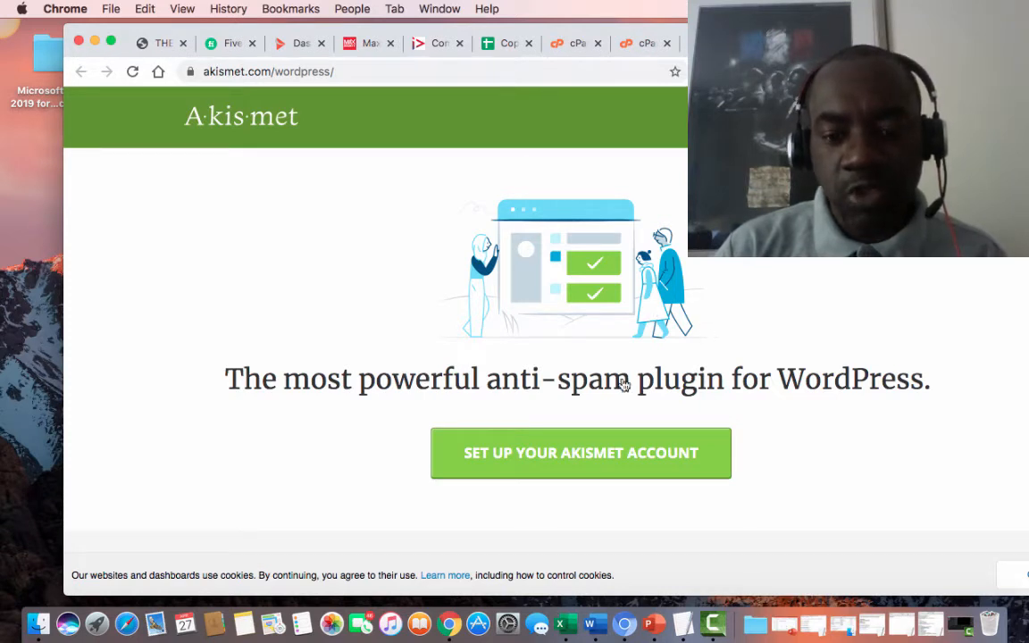
pyautogui.click(553, 457)
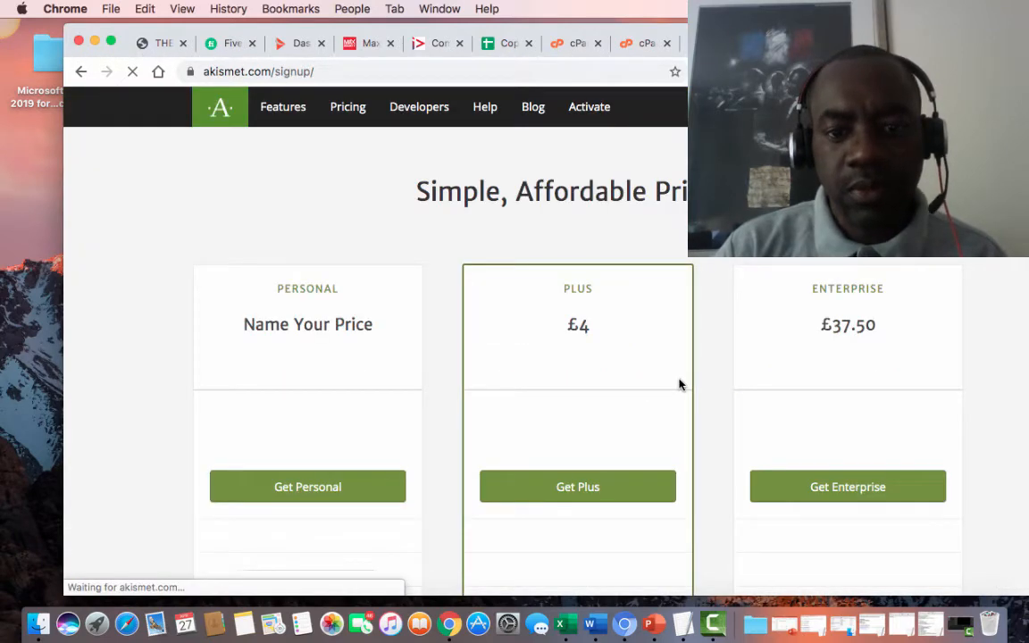
pyautogui.scroll(-2, 793, 339)
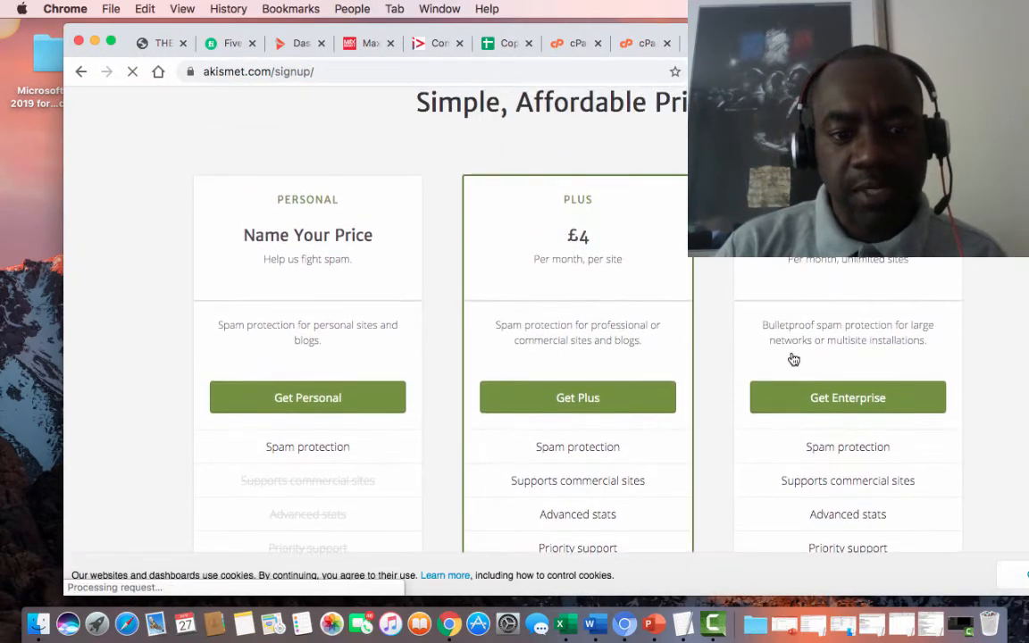
pyautogui.click(306, 399)
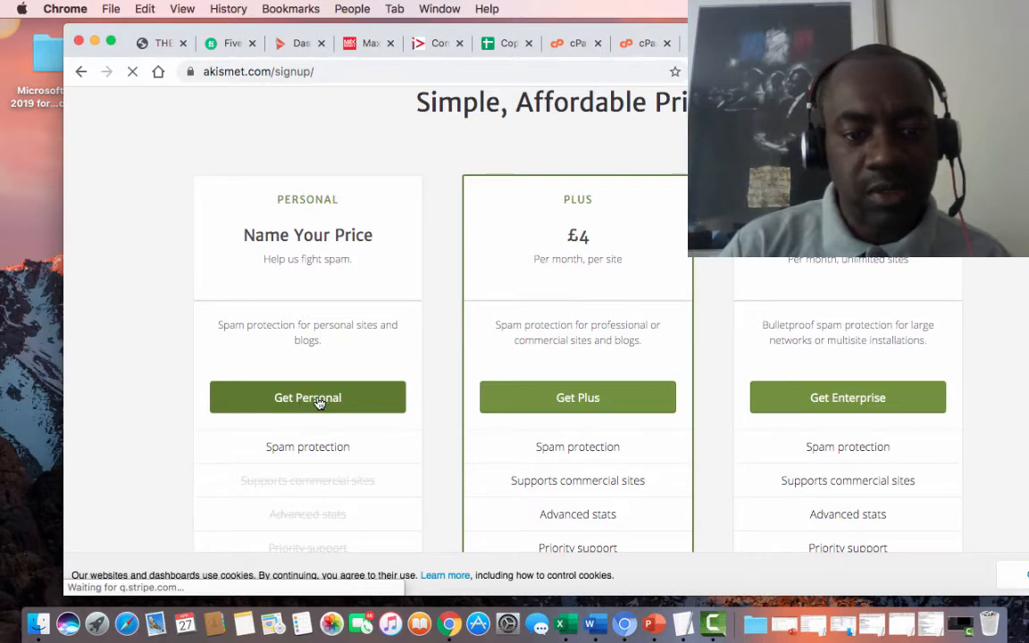
# Step: Set the Personal plan to £0/year and enter the email, first and last name, and site URL justvideomarketing.com
pyautogui.click(319, 403)
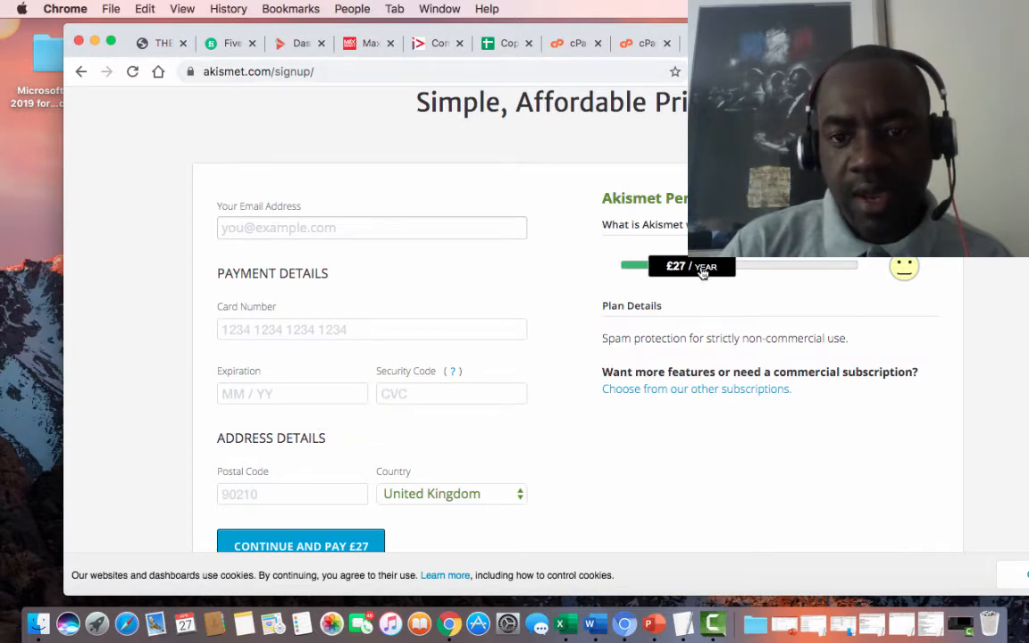
pyautogui.moveTo(704, 272); pyautogui.dragTo(605, 270)
pyautogui.click(223, 228)
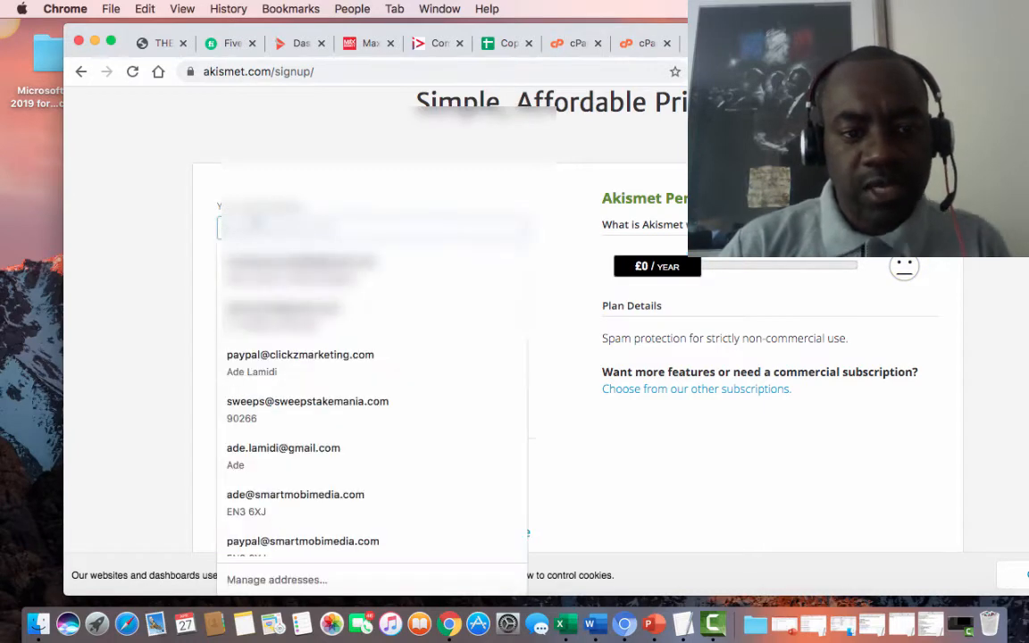
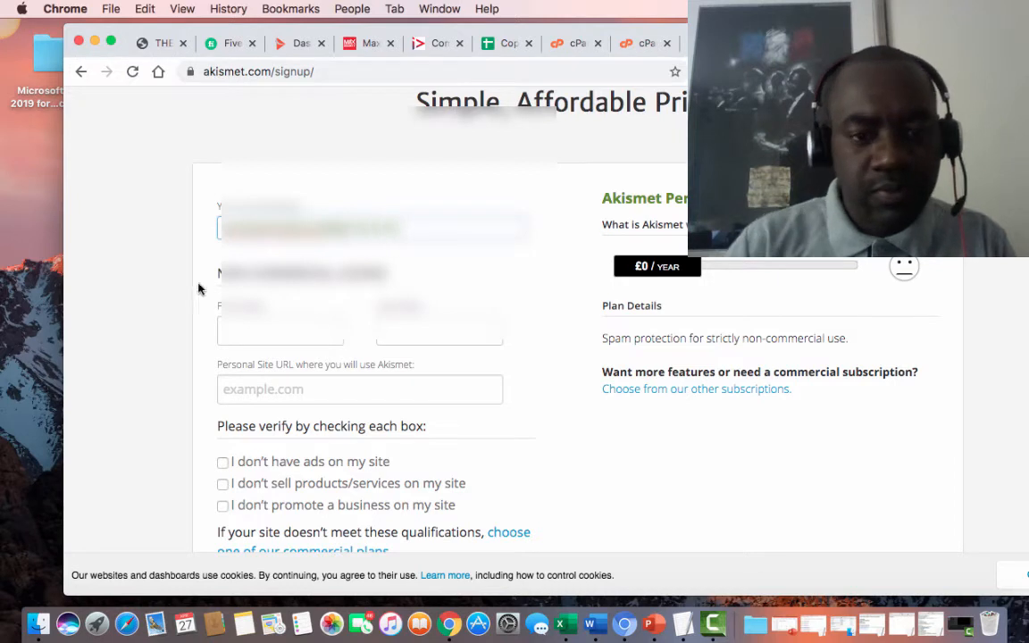
pyautogui.click(250, 328)
pyautogui.click(418, 331)
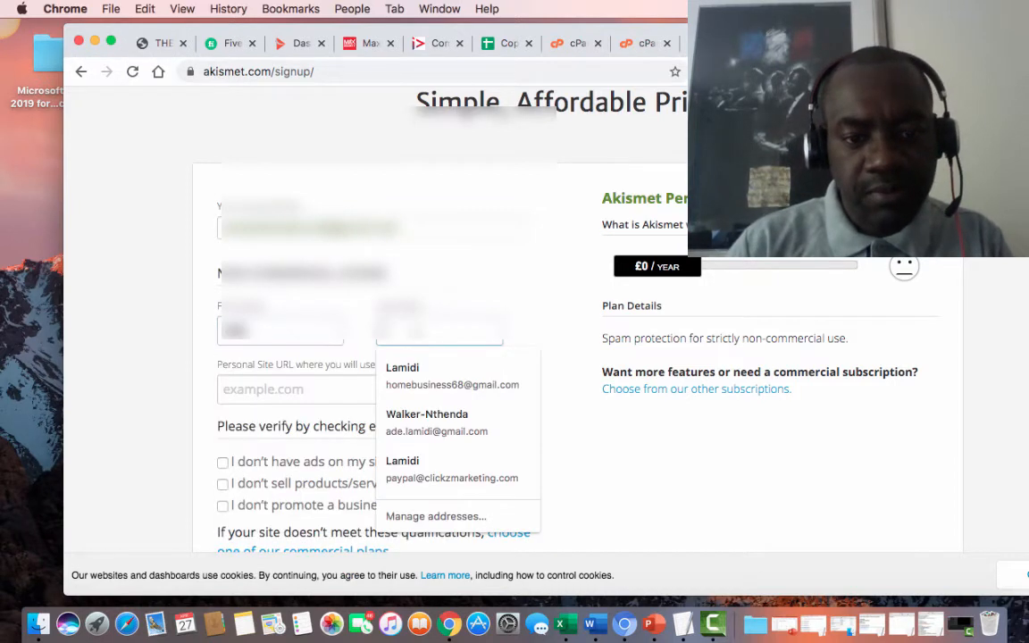
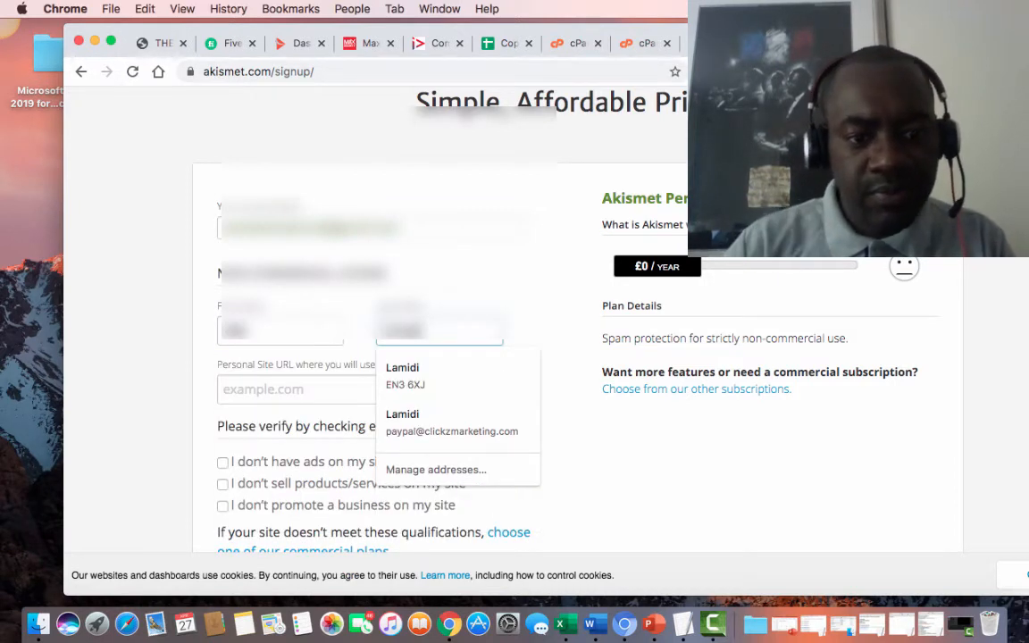
pyautogui.click(279, 387)
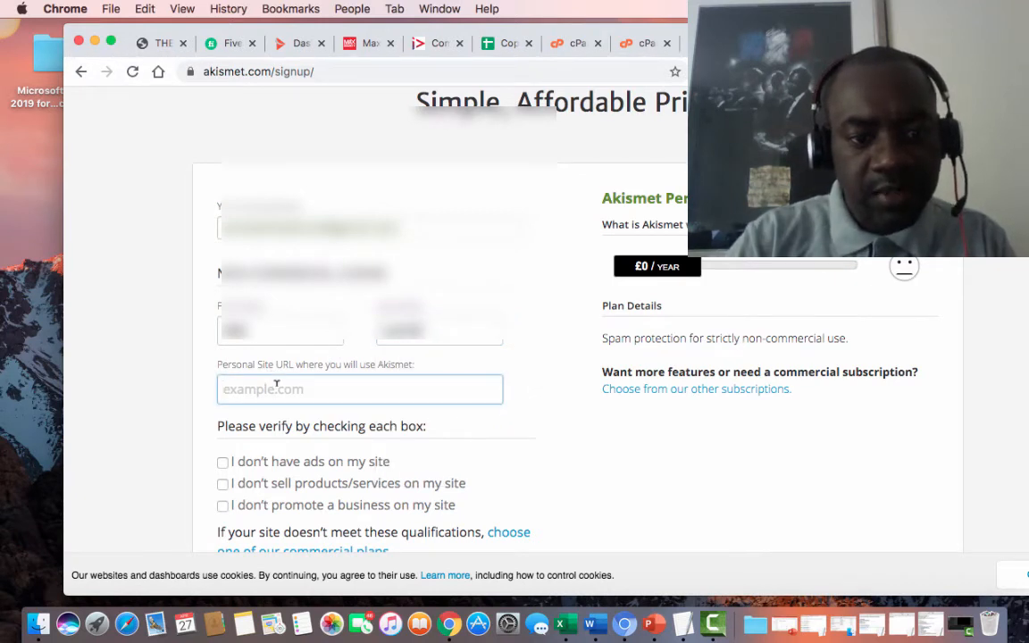
pyautogui.write('just')
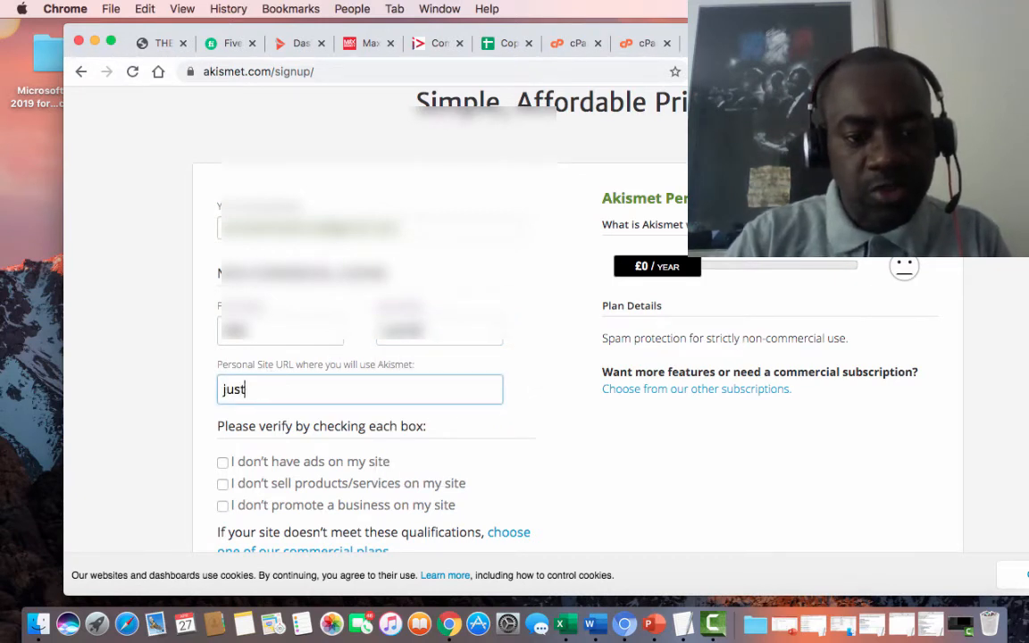
pyautogui.write('videomark')
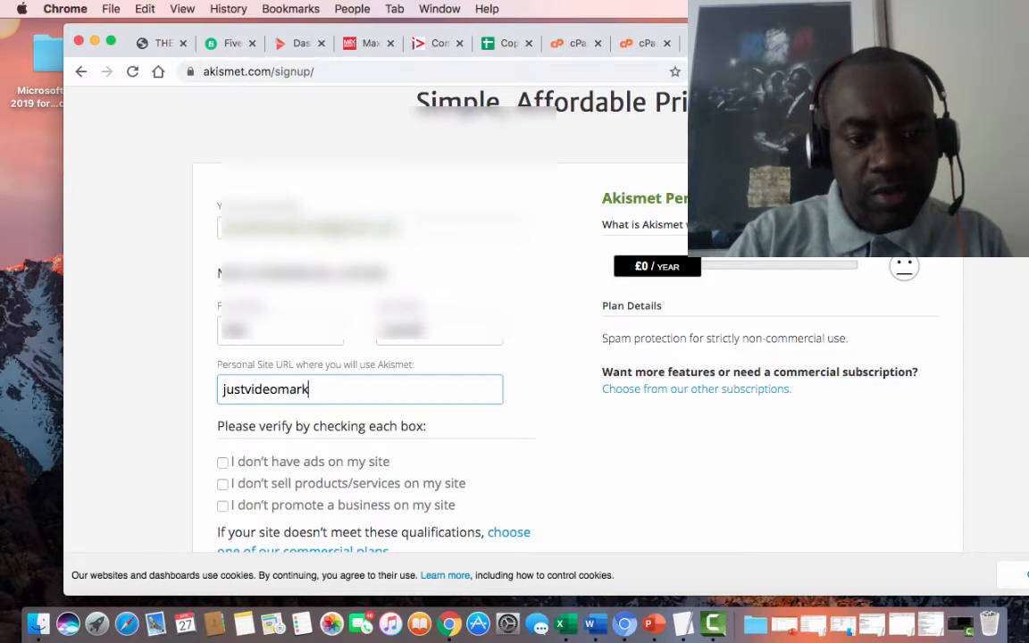
pyautogui.write('eting.com')
pyautogui.scroll(-3, 480, 375)
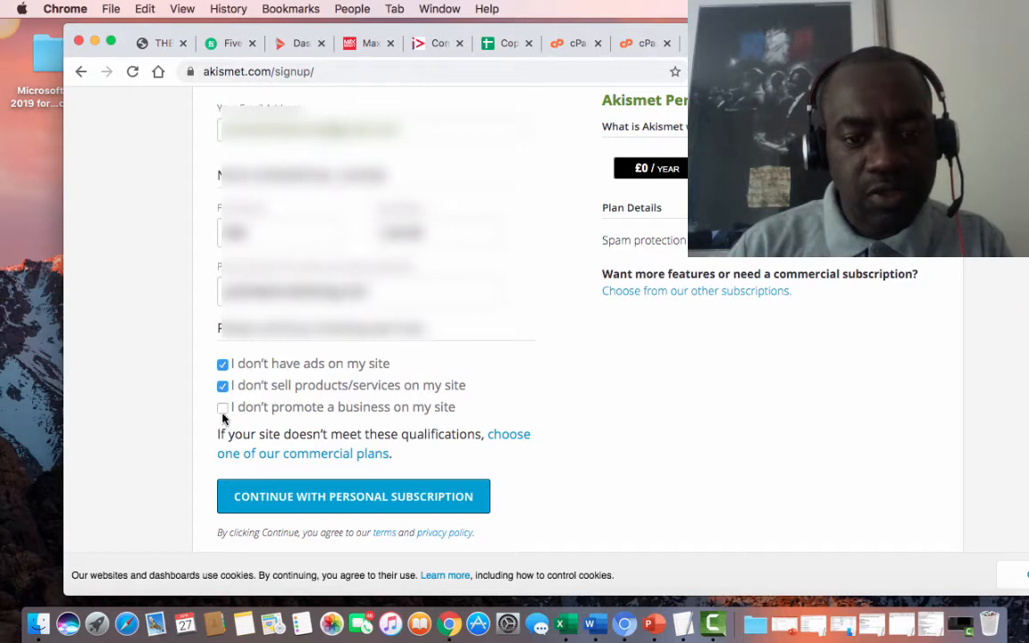
# Step: Tick 'I don't promote a business on my site' and submit the personal subscription
pyautogui.click(222, 408)
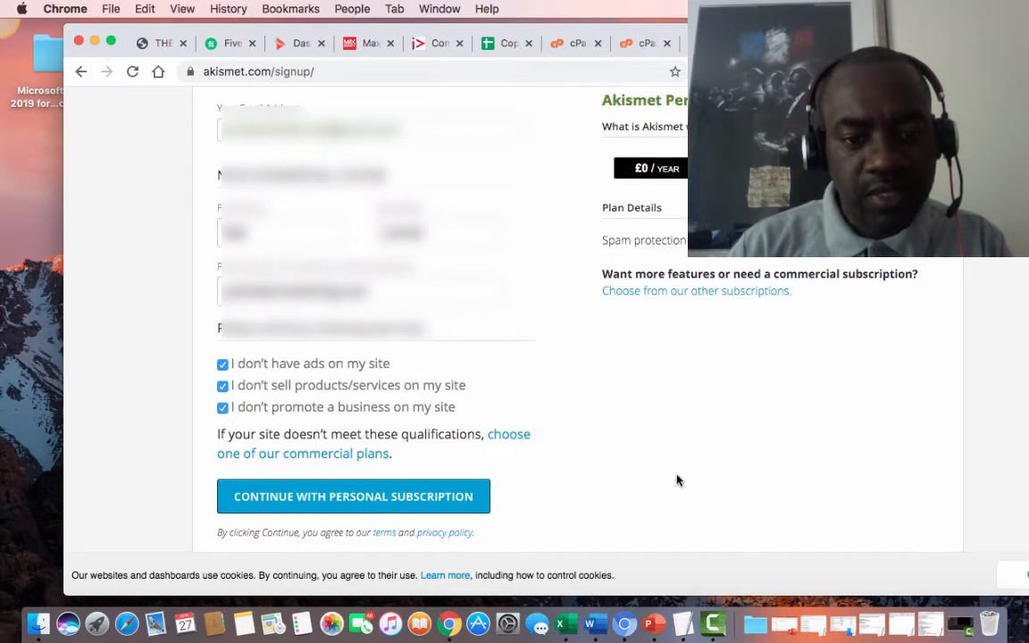
pyautogui.scroll(-2, 705, 474)
pyautogui.scroll(2, 707, 473)
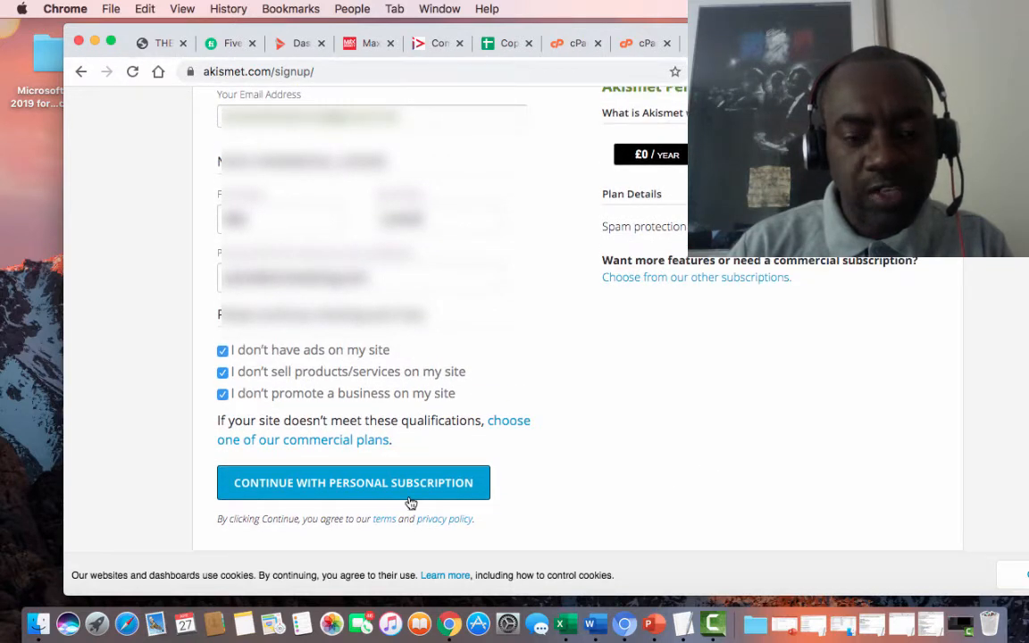
pyautogui.click(379, 483)
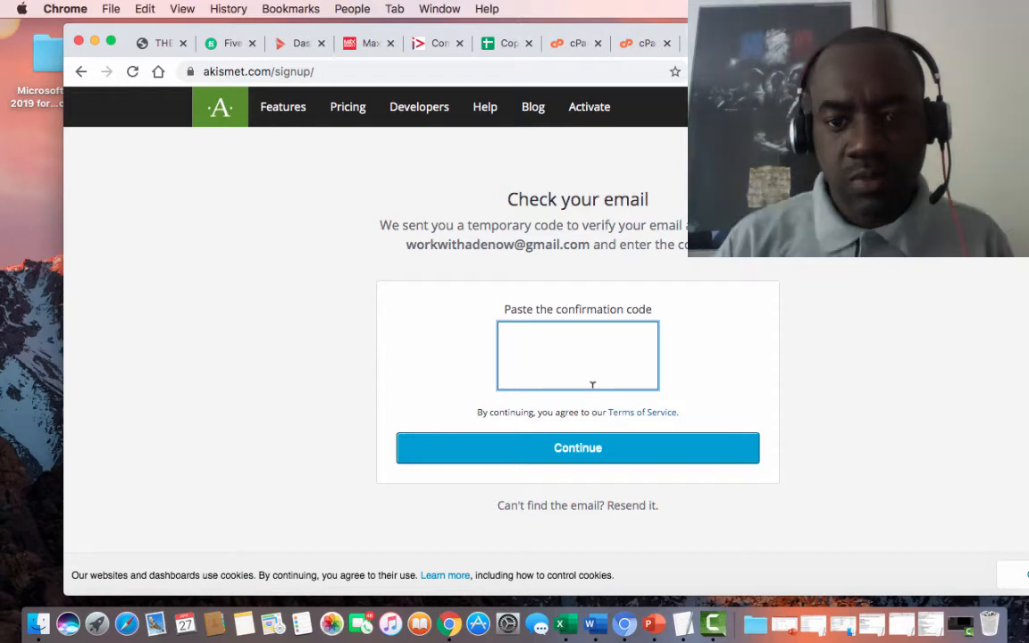
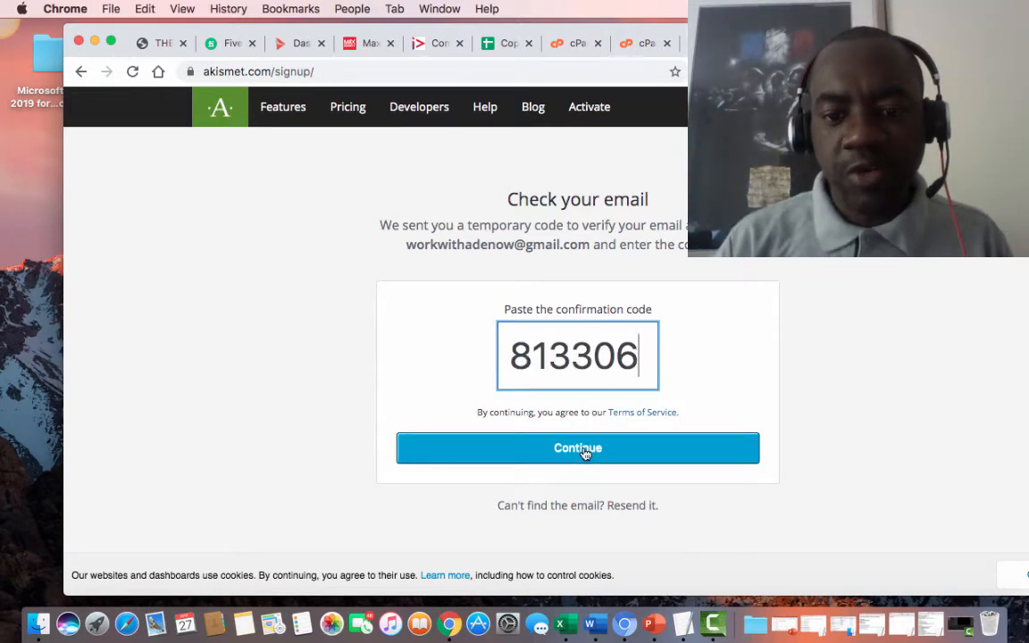
pyautogui.click(585, 452)
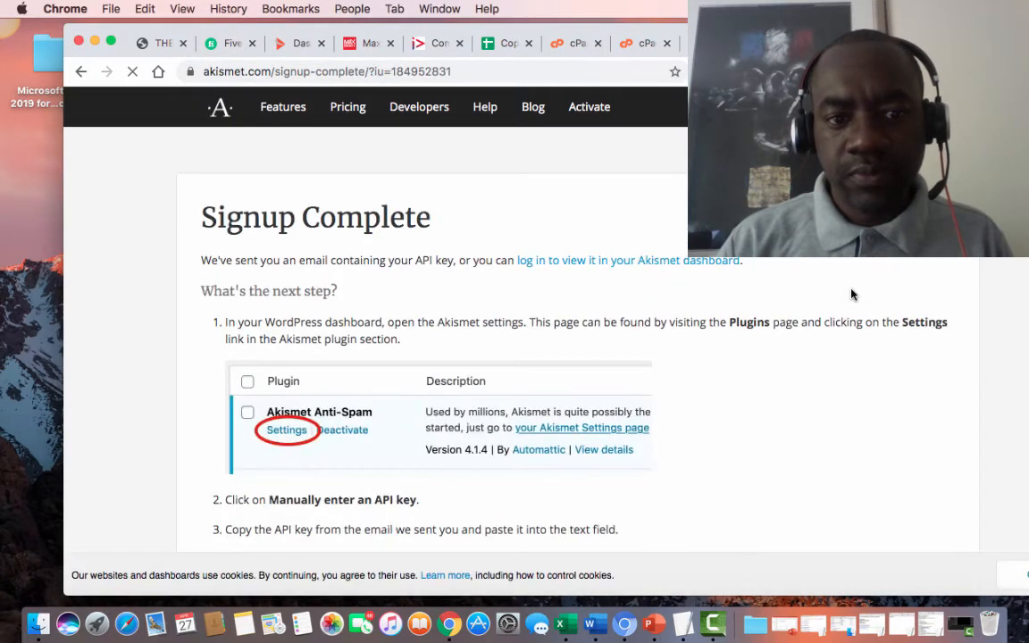
pyautogui.scroll(-2, 852, 304)
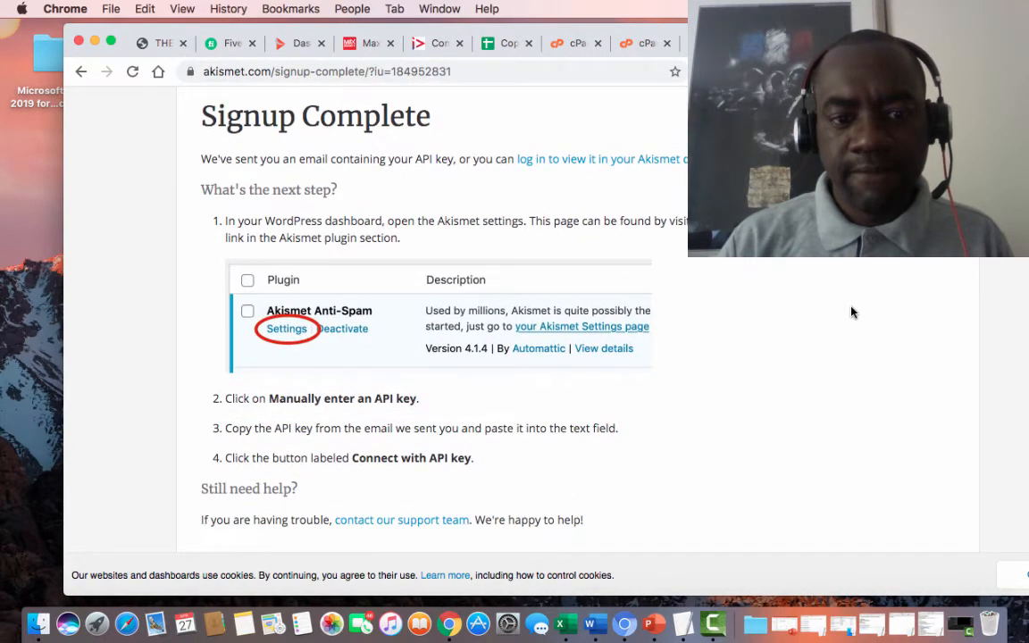
pyautogui.scroll(2, 852, 311)
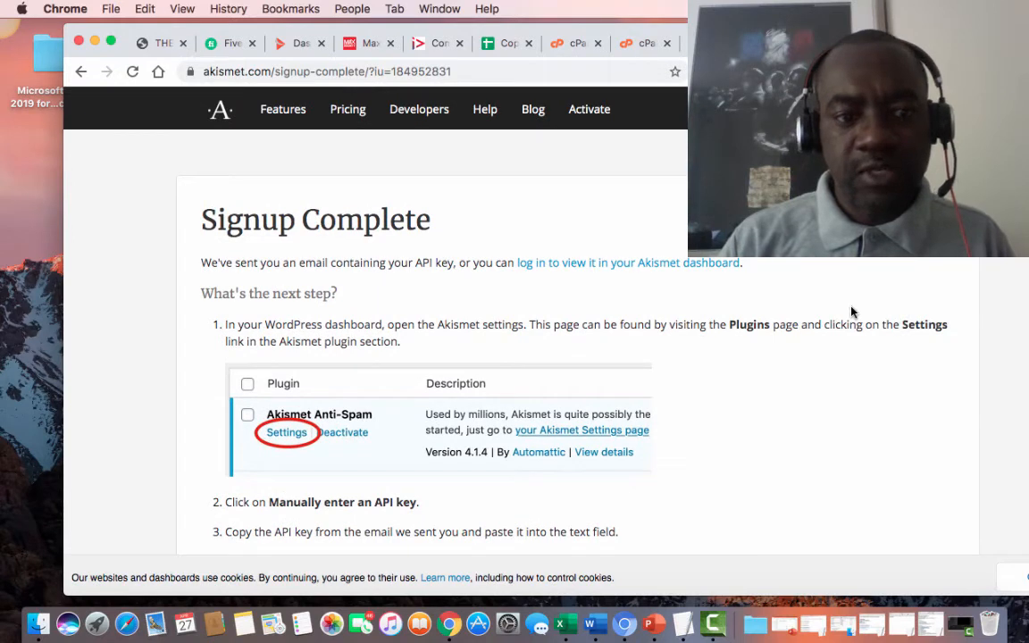
pyautogui.scroll(-1, 536, 286)
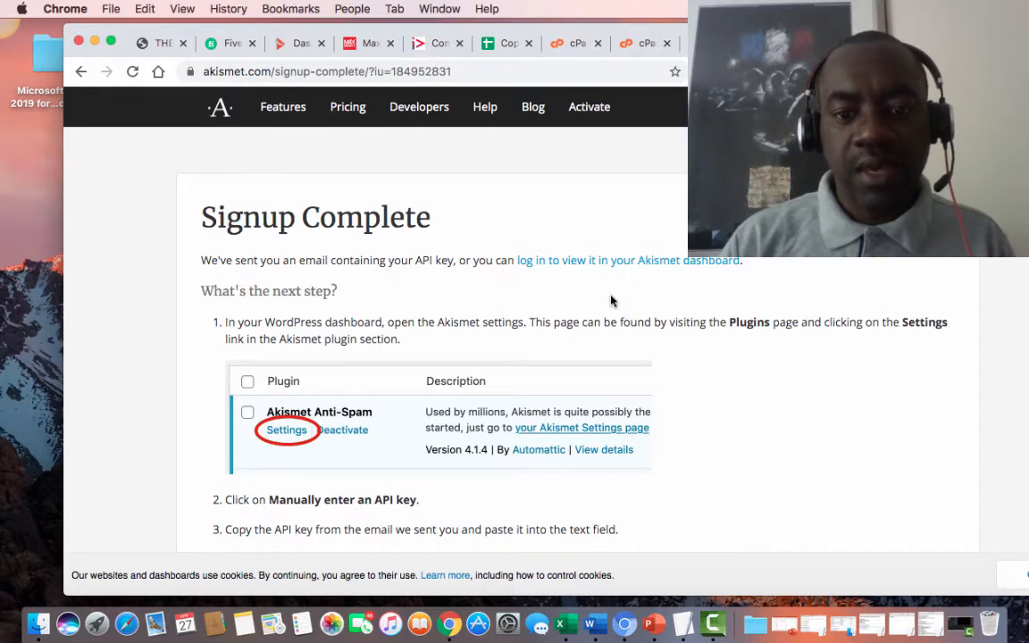
pyautogui.scroll(-1, 611, 301)
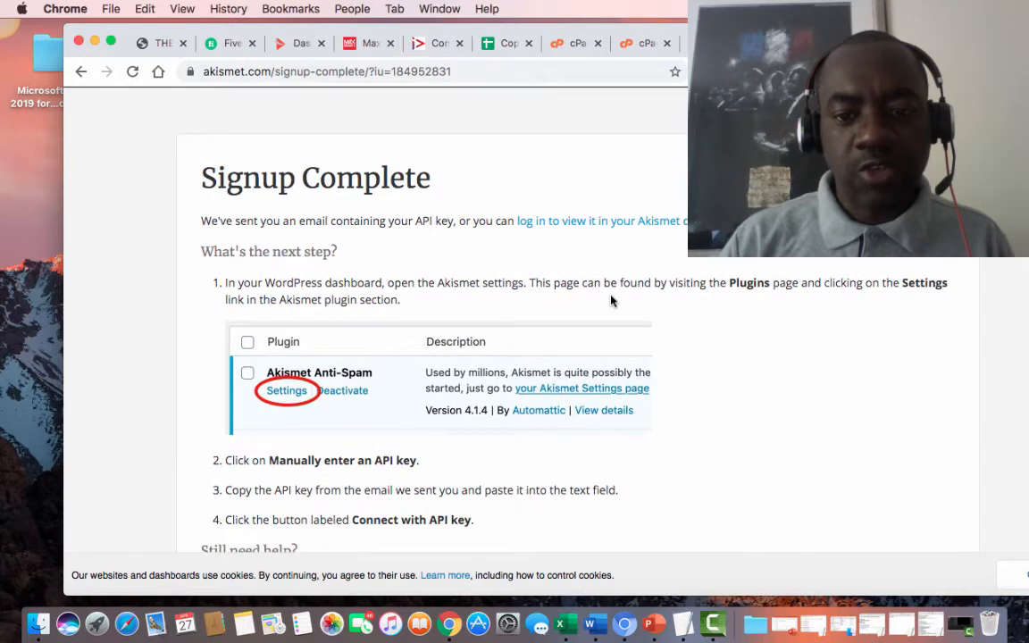
pyautogui.scroll(1, 611, 301)
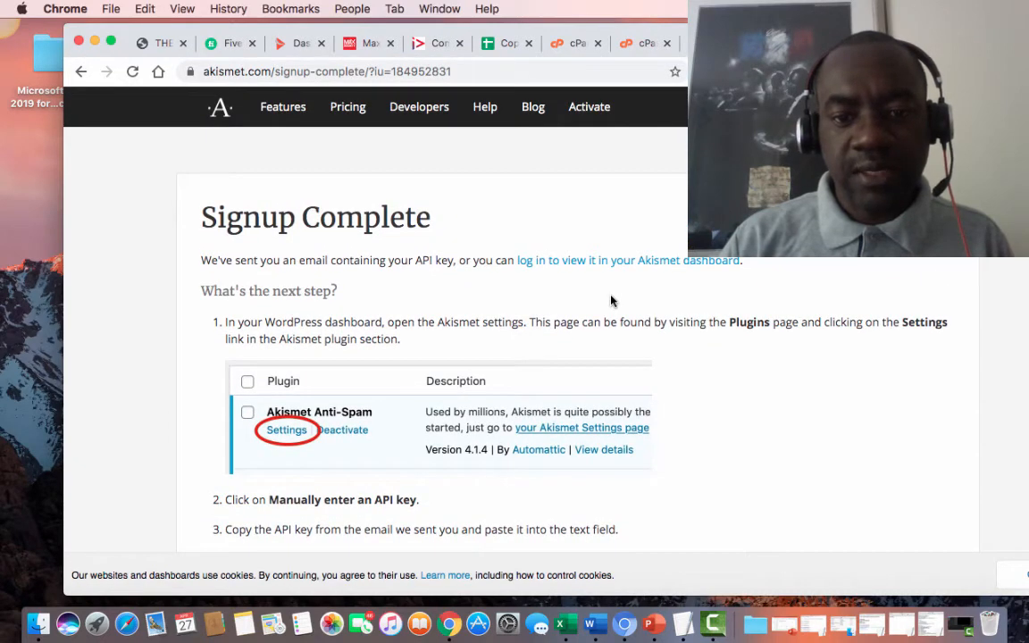
pyautogui.scroll(-1, 612, 301)
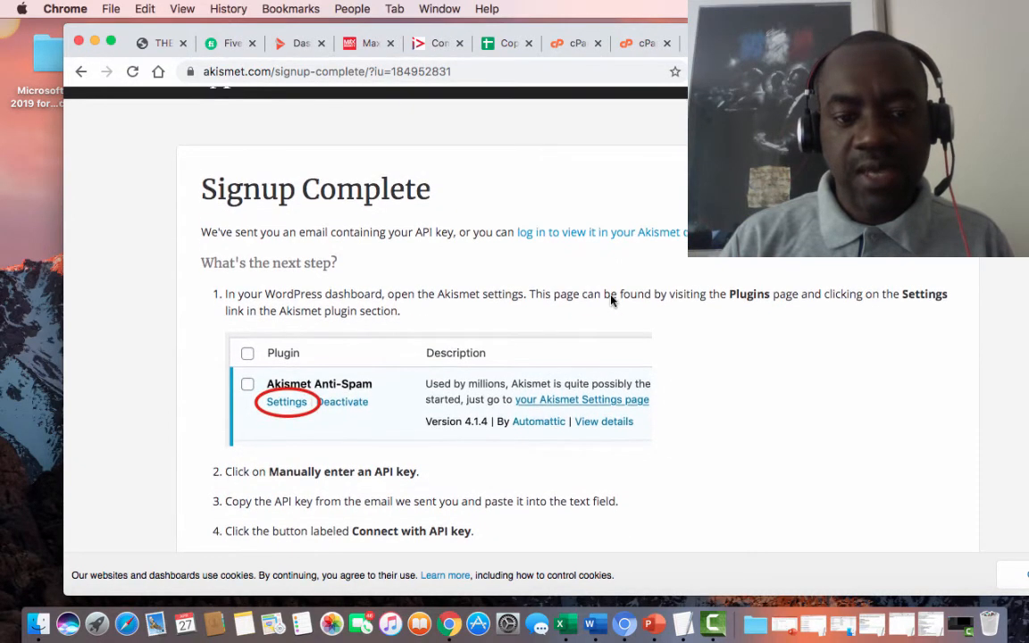
pyautogui.scroll(1, 611, 301)
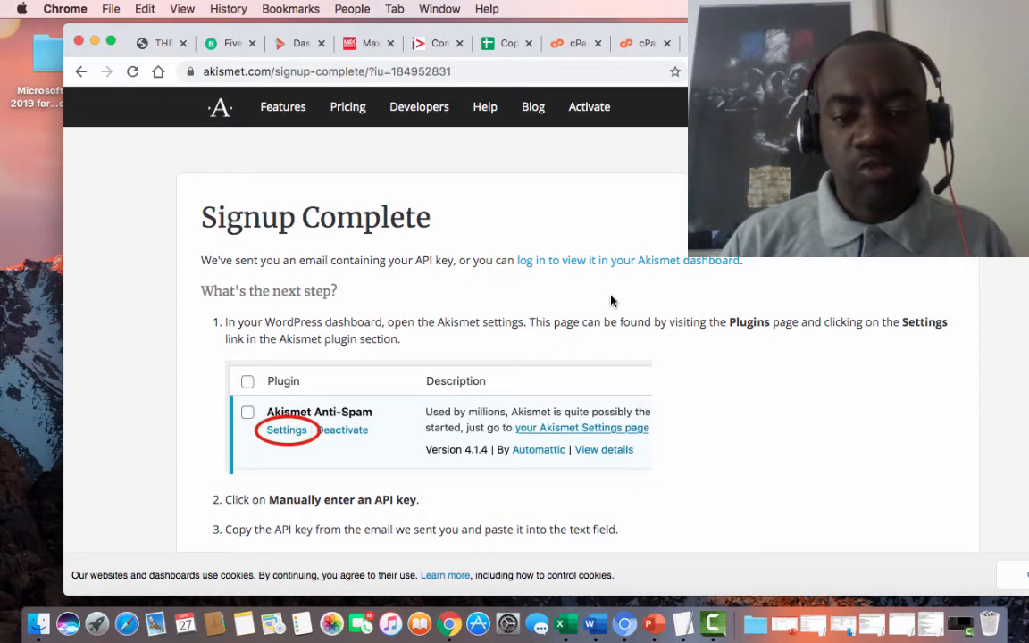
pyautogui.scroll(-1, 611, 301)
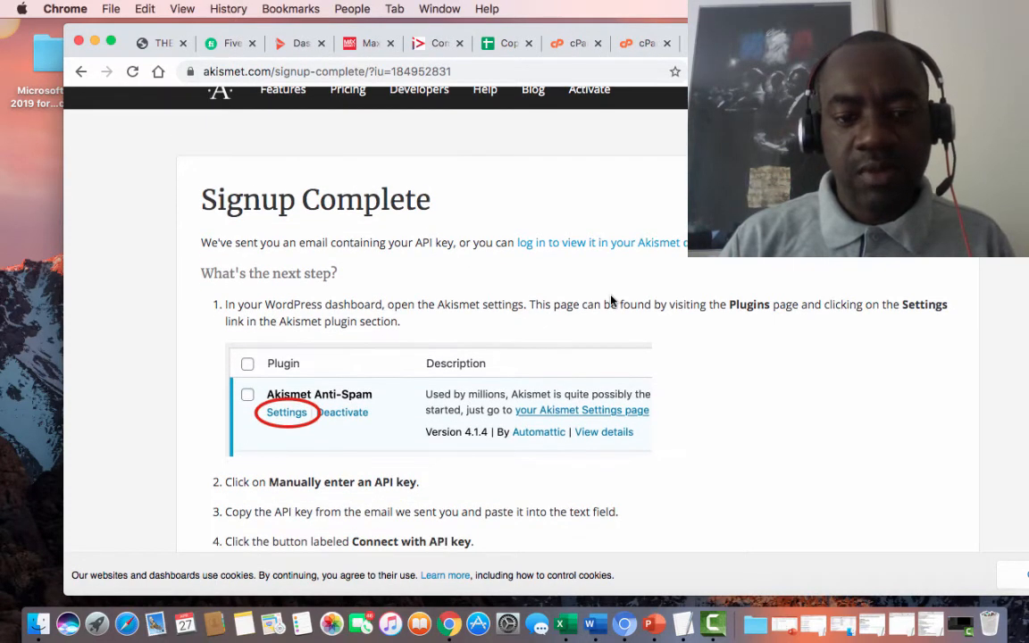
pyautogui.scroll(1, 611, 301)
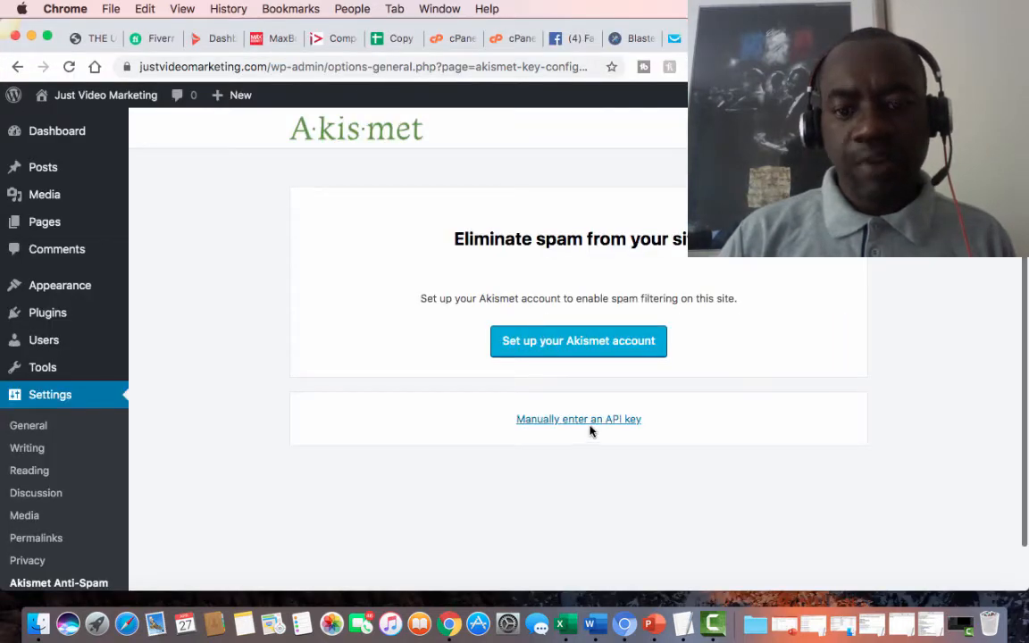
# Step: Paste the Akismet API key into the manual key field and connect the site with it
pyautogui.click(590, 423)
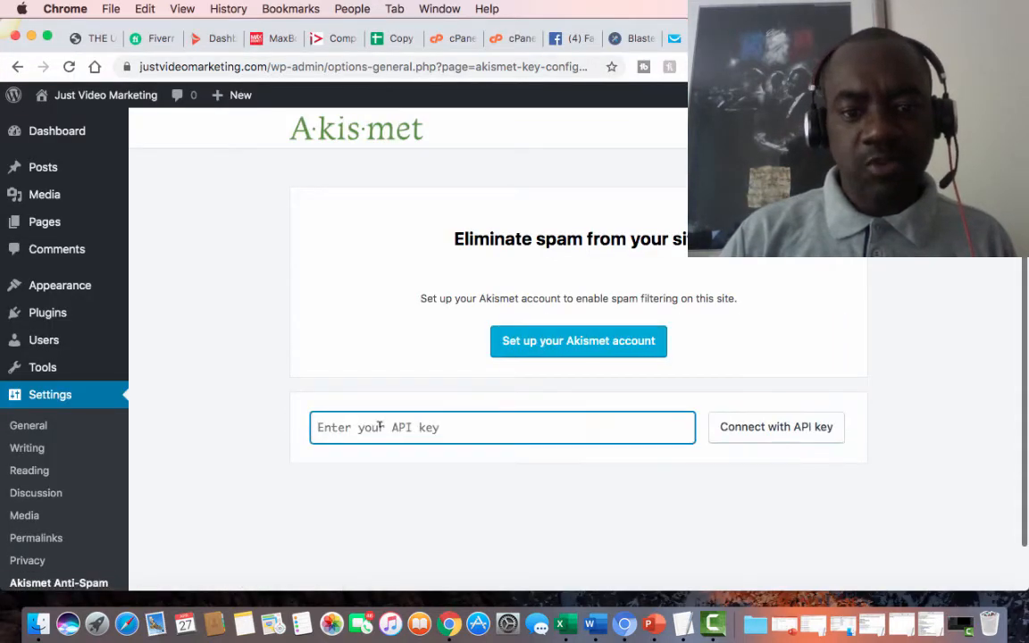
pyautogui.press('super+v')
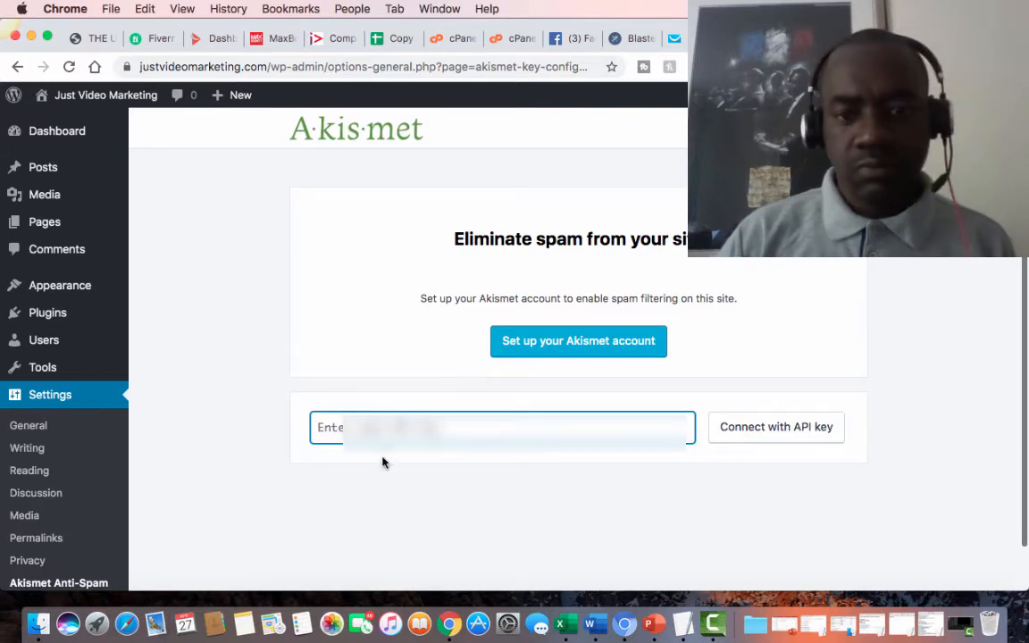
pyautogui.click(348, 418)
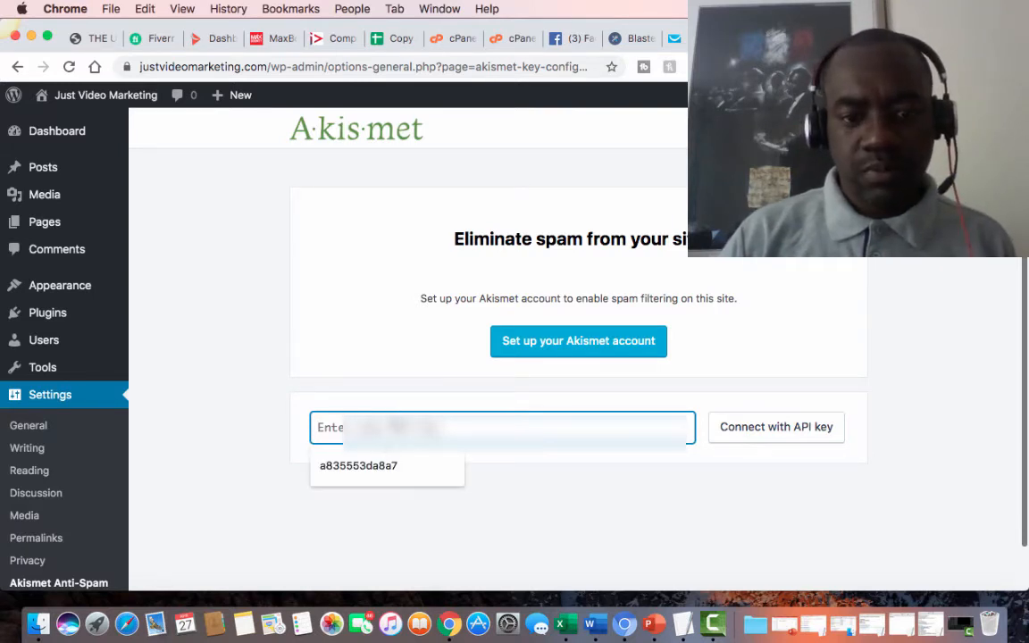
pyautogui.click(651, 530)
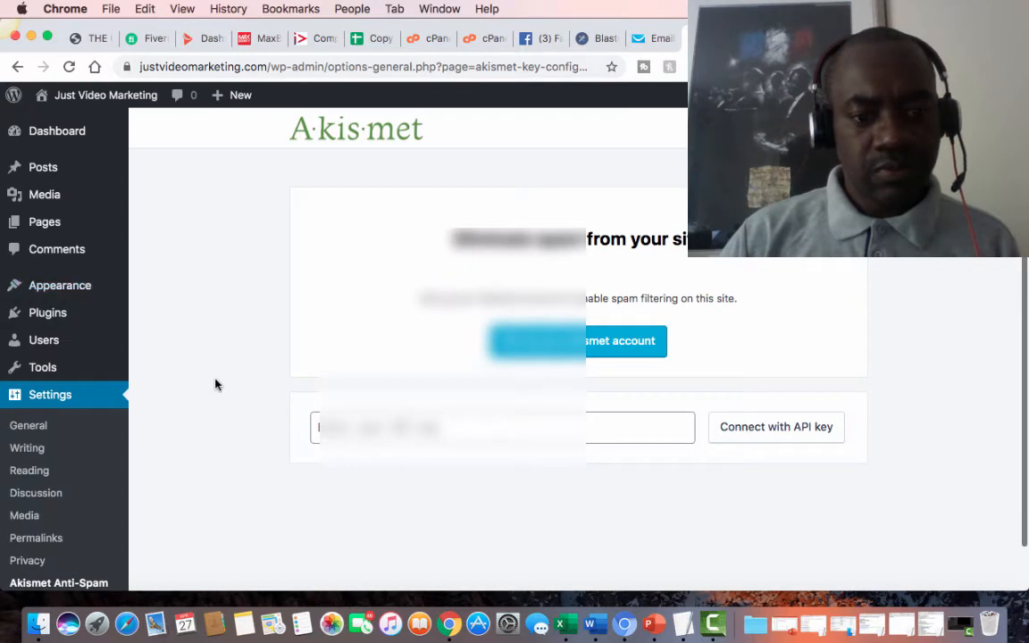
pyautogui.scroll(-2, 214, 385)
pyautogui.scroll(2, 214, 384)
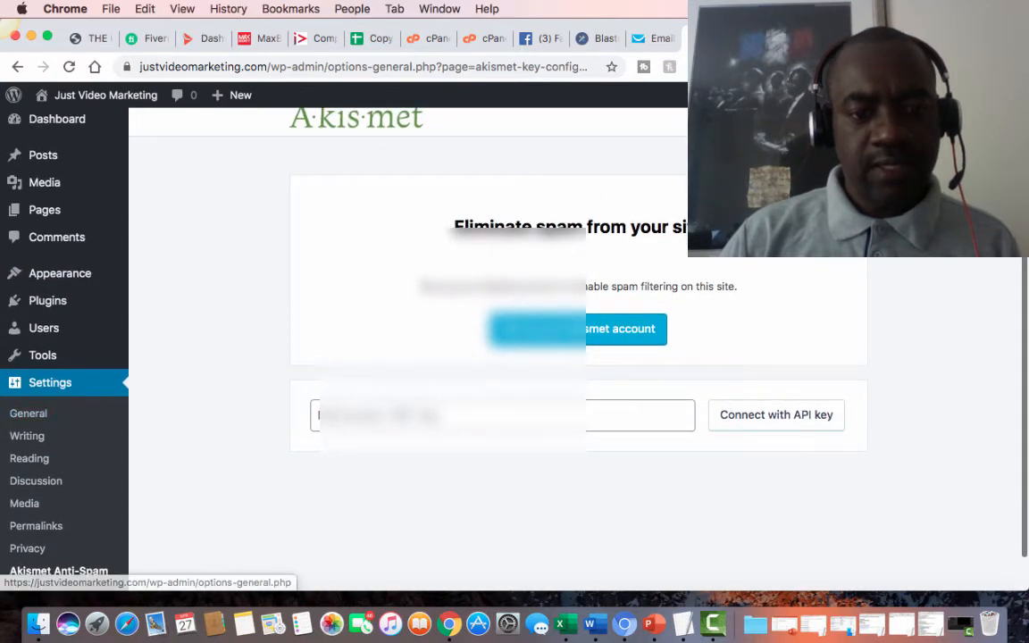
pyautogui.click(357, 414)
pyautogui.click(145, 9)
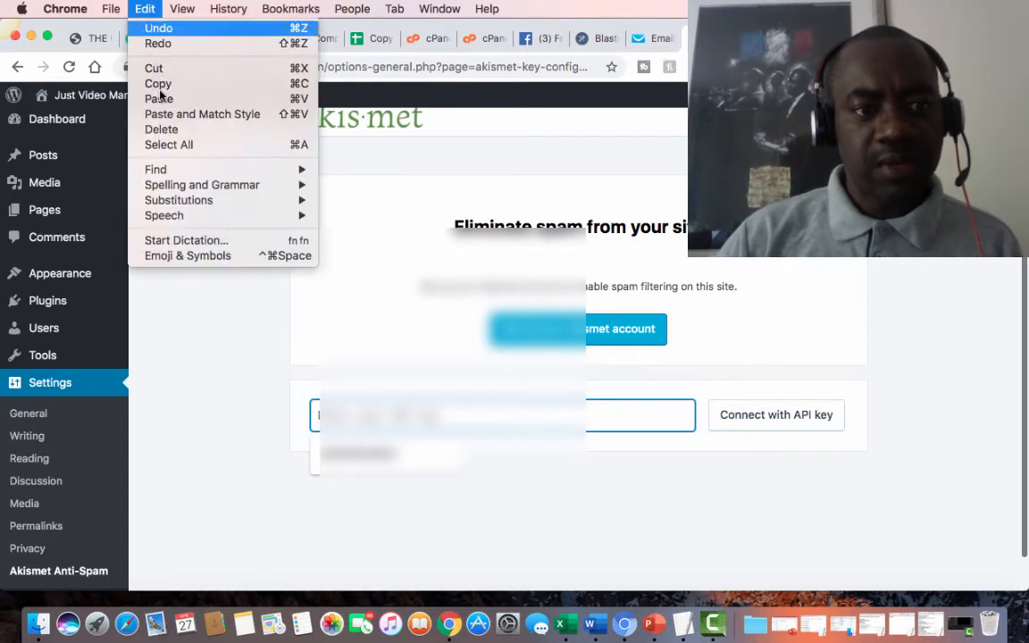
pyautogui.click(156, 100)
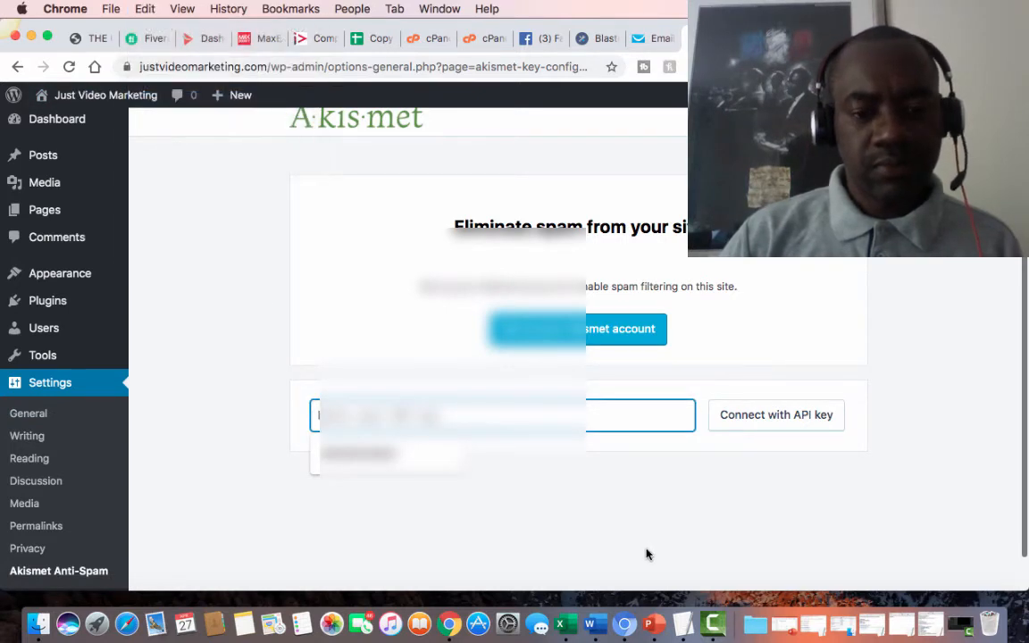
pyautogui.click(773, 420)
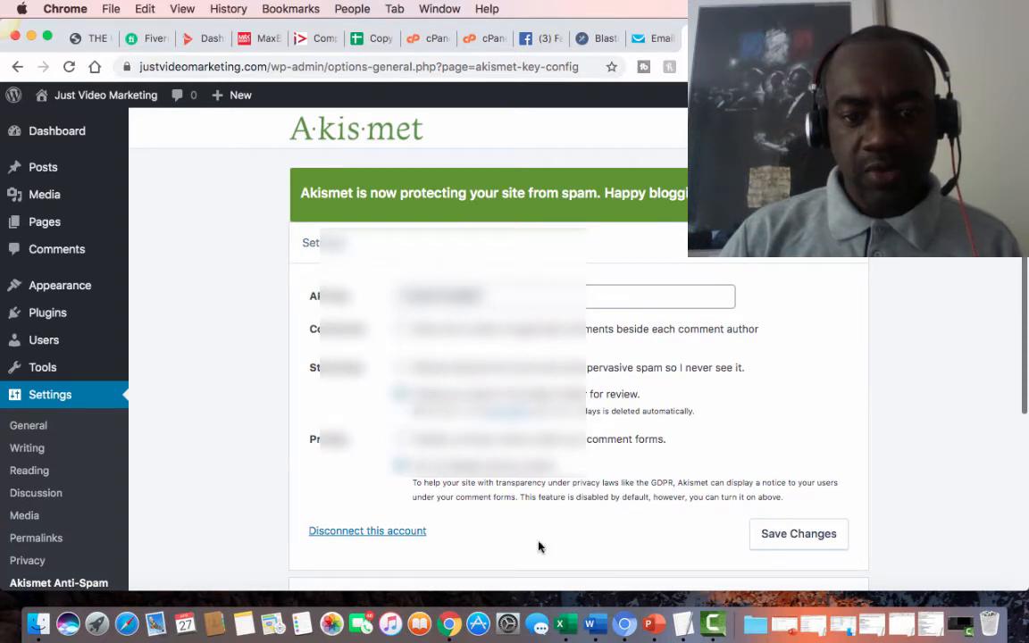
# Step: Save the connected Akismet Anti-Spam settings
pyautogui.click(802, 545)
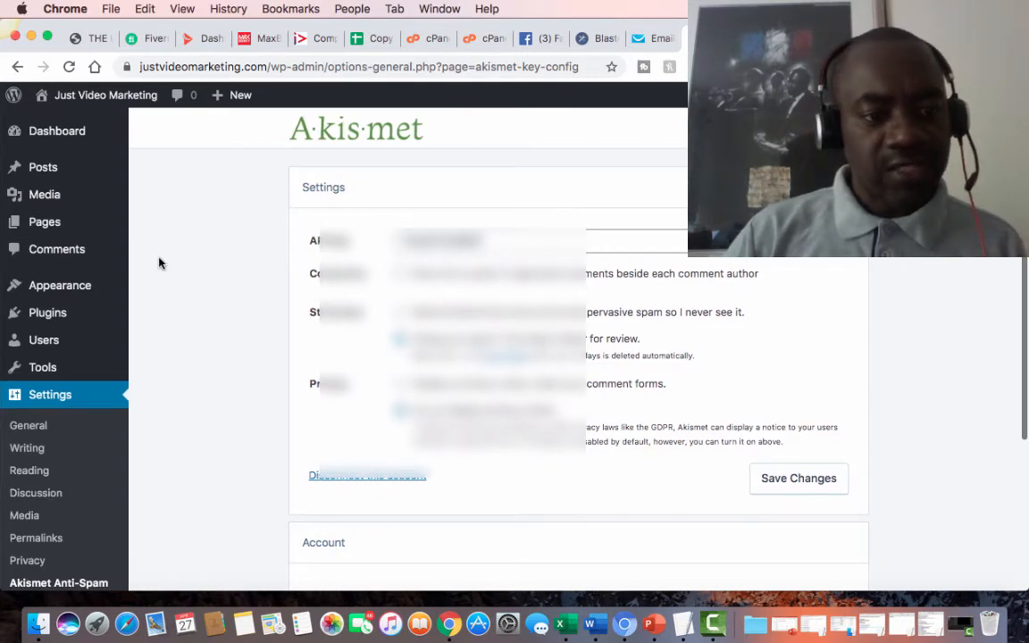
pyautogui.moveTo(71, 286)
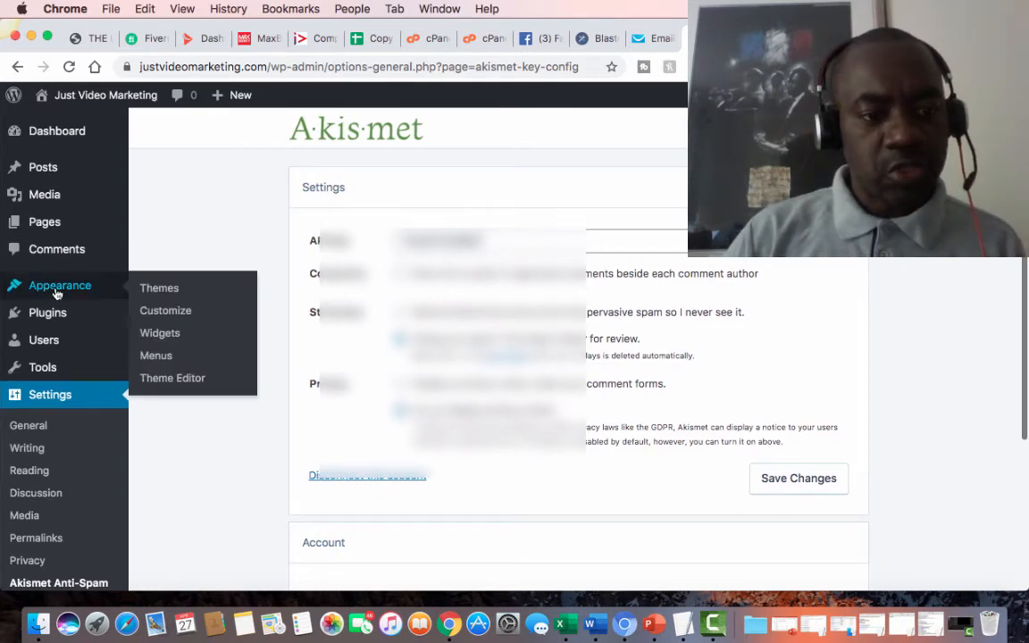
# Step: Activate the MH Newsdesk lite theme under Appearance > Themes and view the live site
pyautogui.click(170, 295)
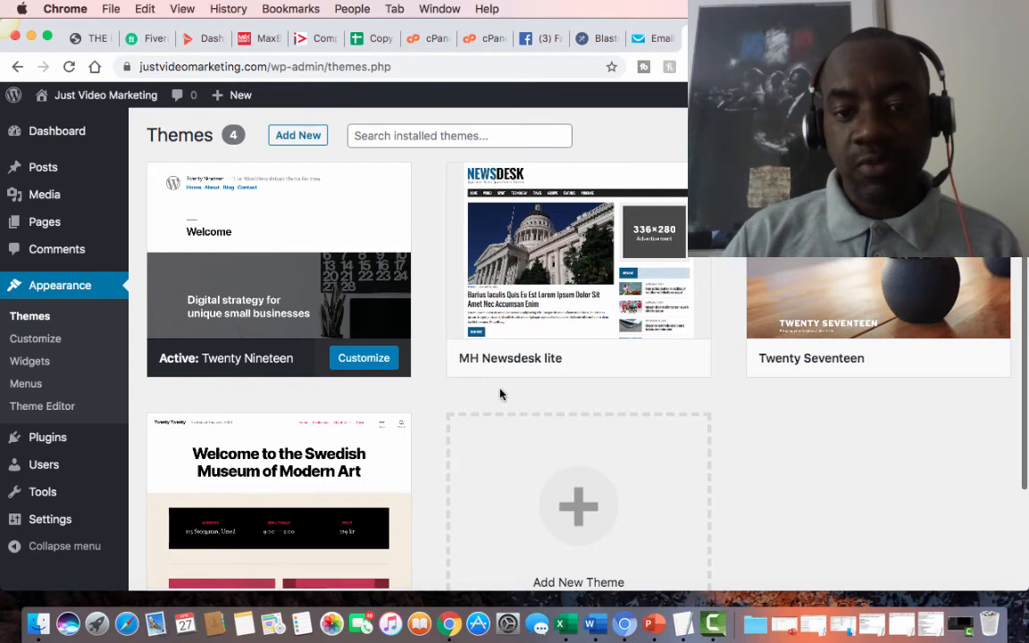
pyautogui.moveTo(547, 314)
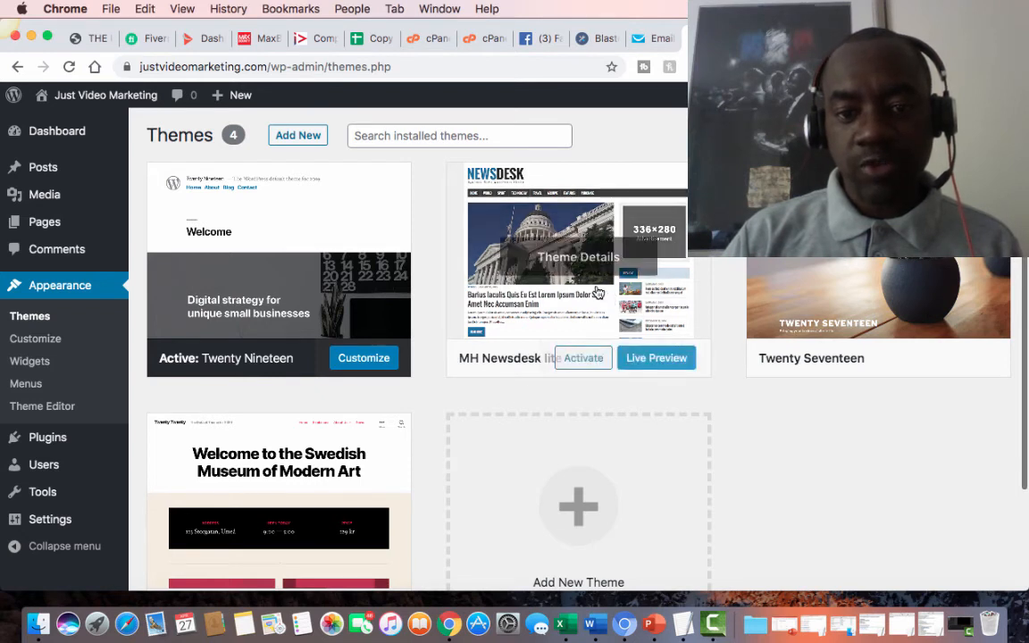
pyautogui.click(582, 358)
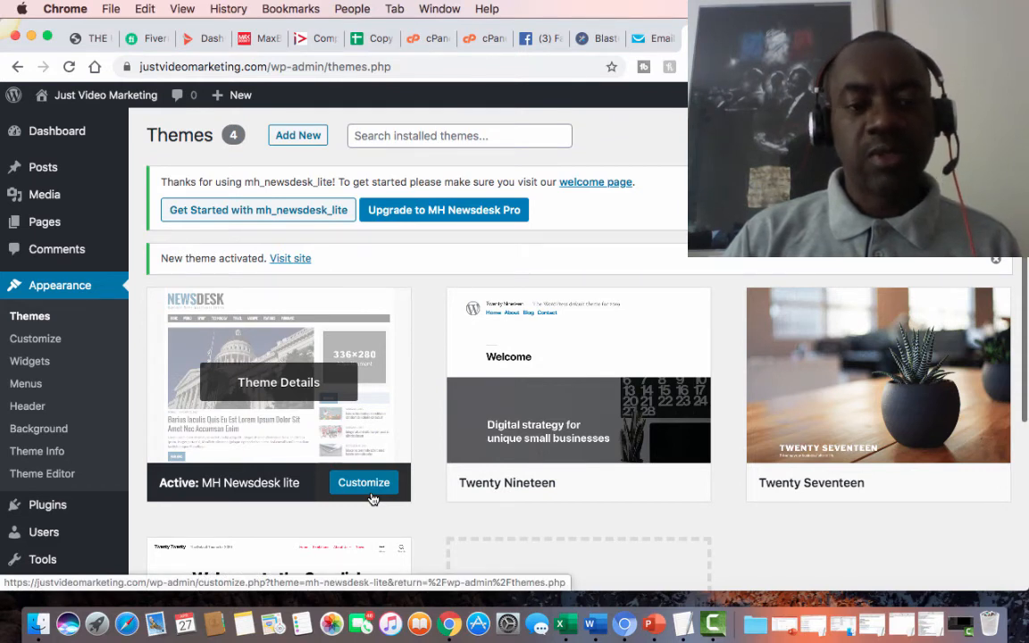
pyautogui.click(289, 259)
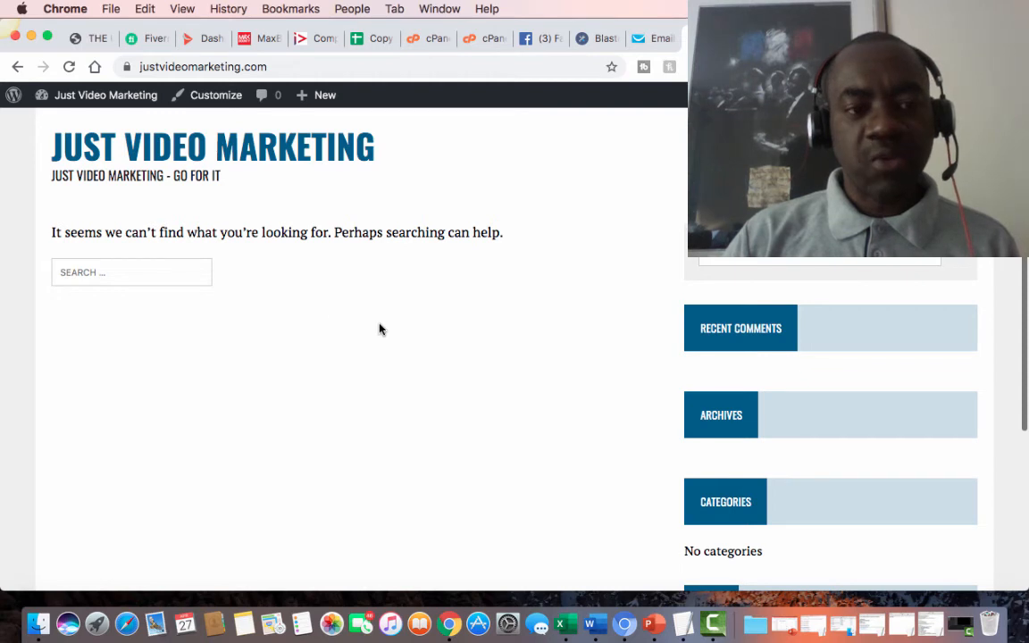
# Step: Return from the live site to the Dashboard and open Settings > Permalinks
pyautogui.click(75, 117)
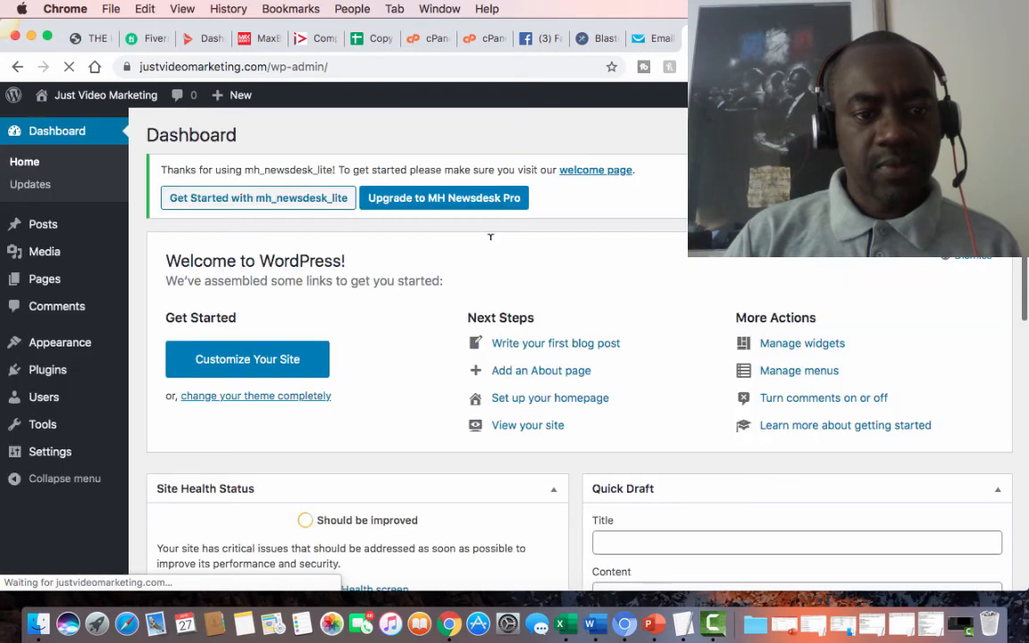
pyautogui.scroll(-5, 489, 243)
pyautogui.moveTo(54, 451)
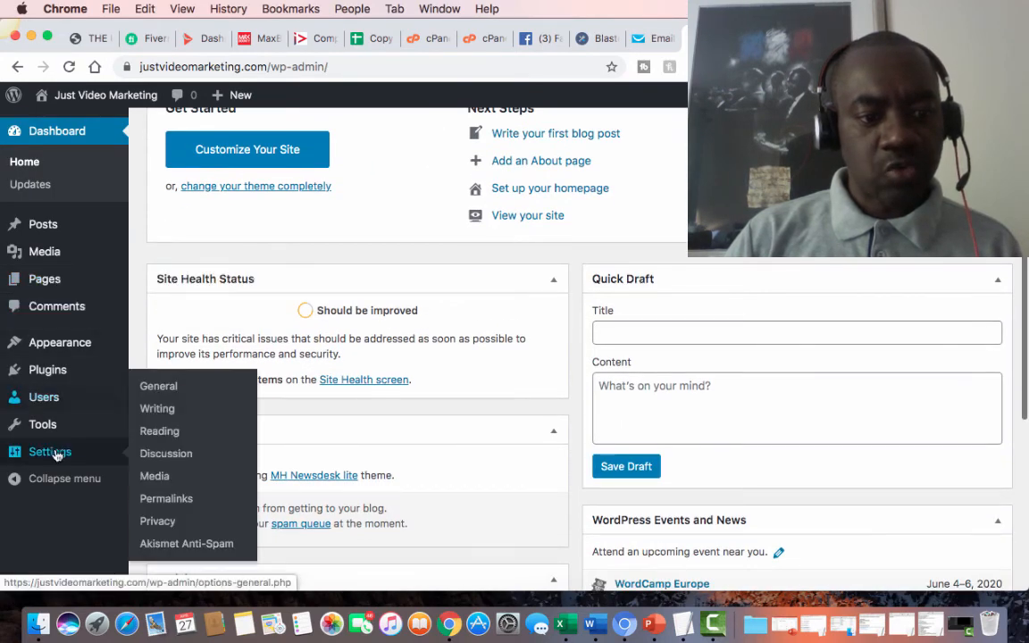
pyautogui.click(169, 503)
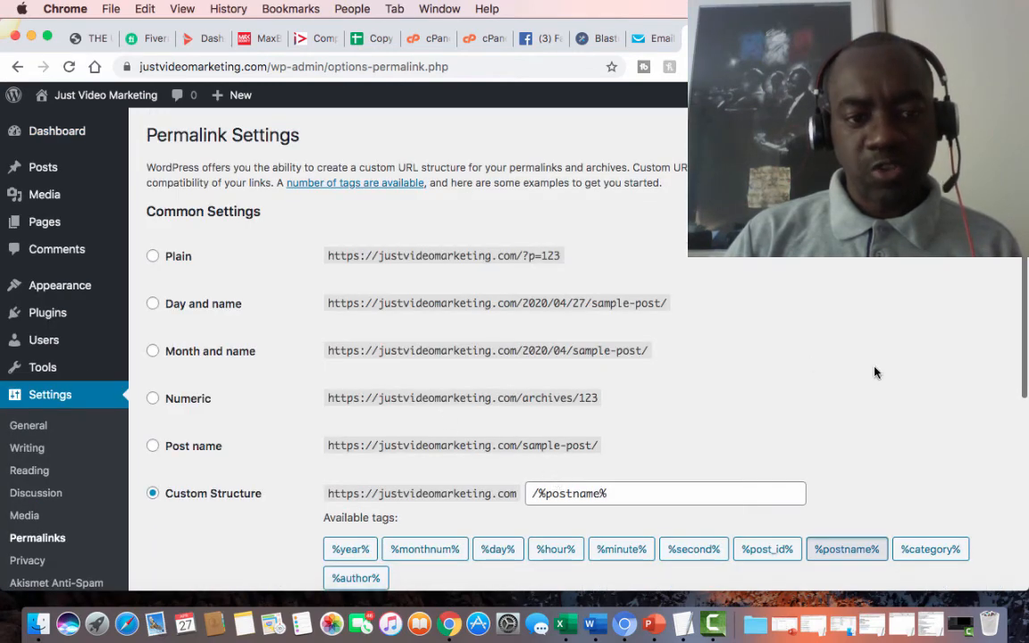
# Step: Keep the Custom Structure as /%postname% and save the permalink settings
pyautogui.scroll(-1, 875, 373)
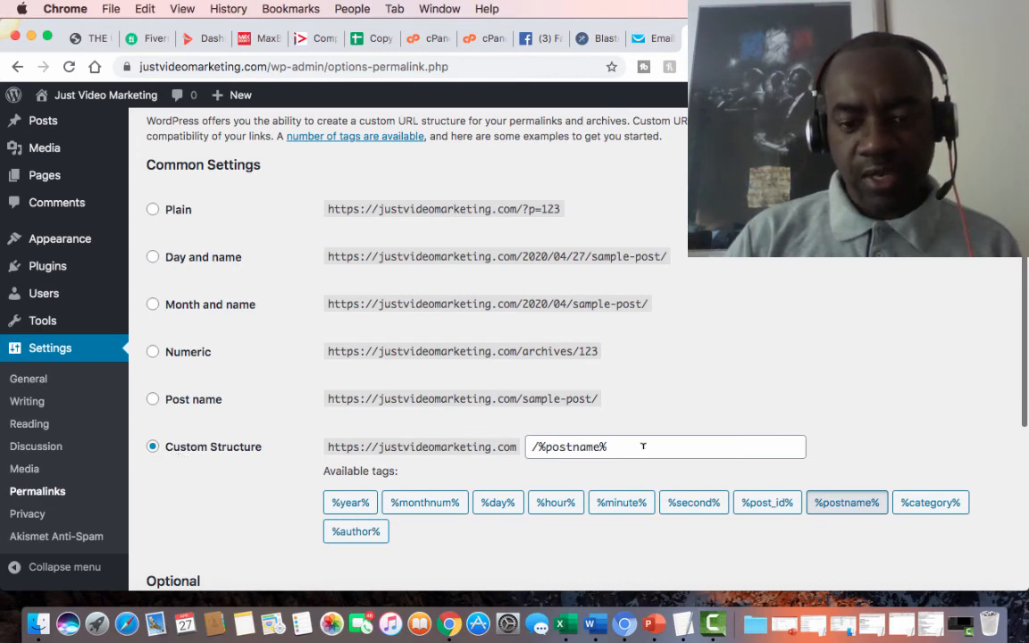
pyautogui.moveTo(643, 447); pyautogui.dragTo(510, 445)
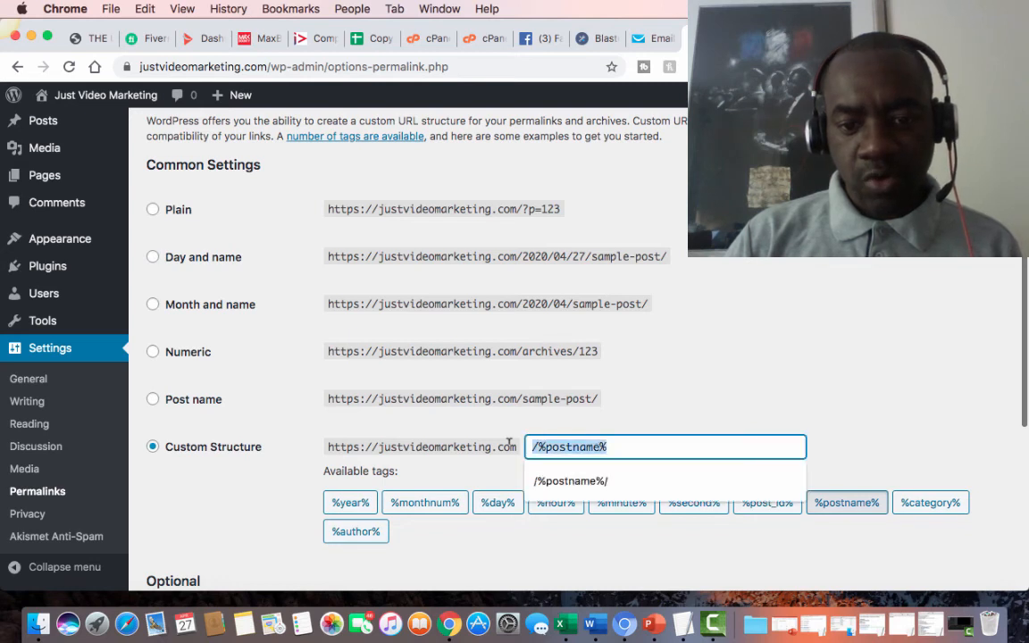
pyautogui.click(776, 367)
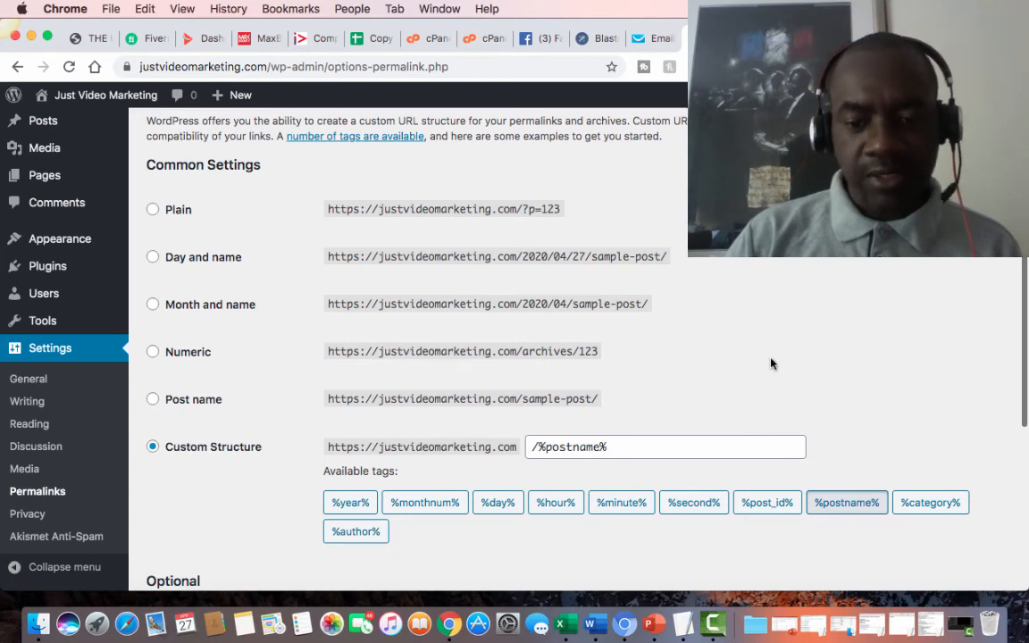
pyautogui.scroll(-2, 771, 364)
pyautogui.scroll(-5, 772, 362)
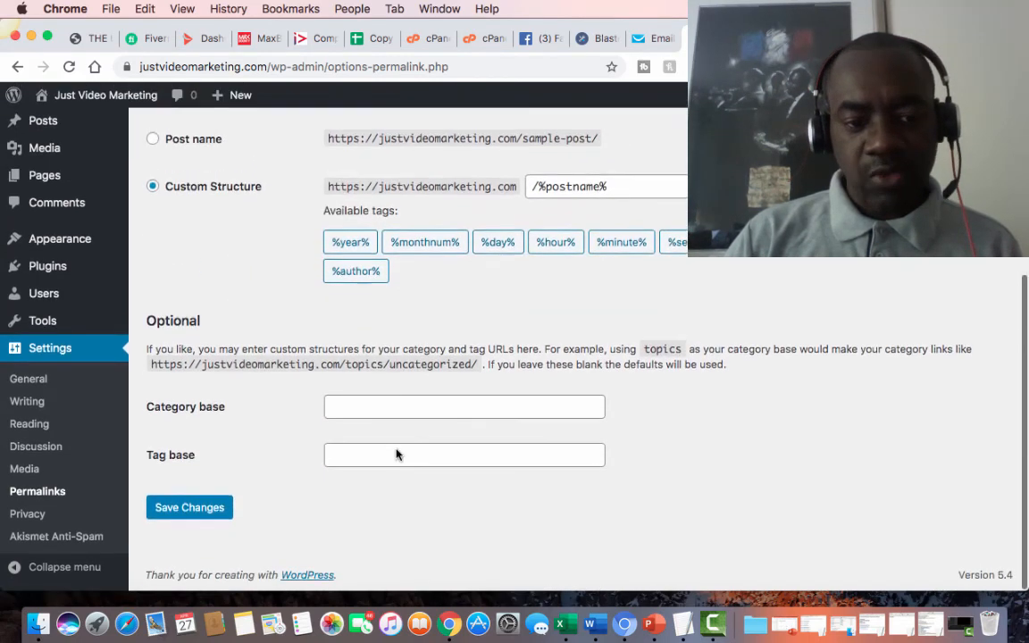
pyautogui.click(224, 508)
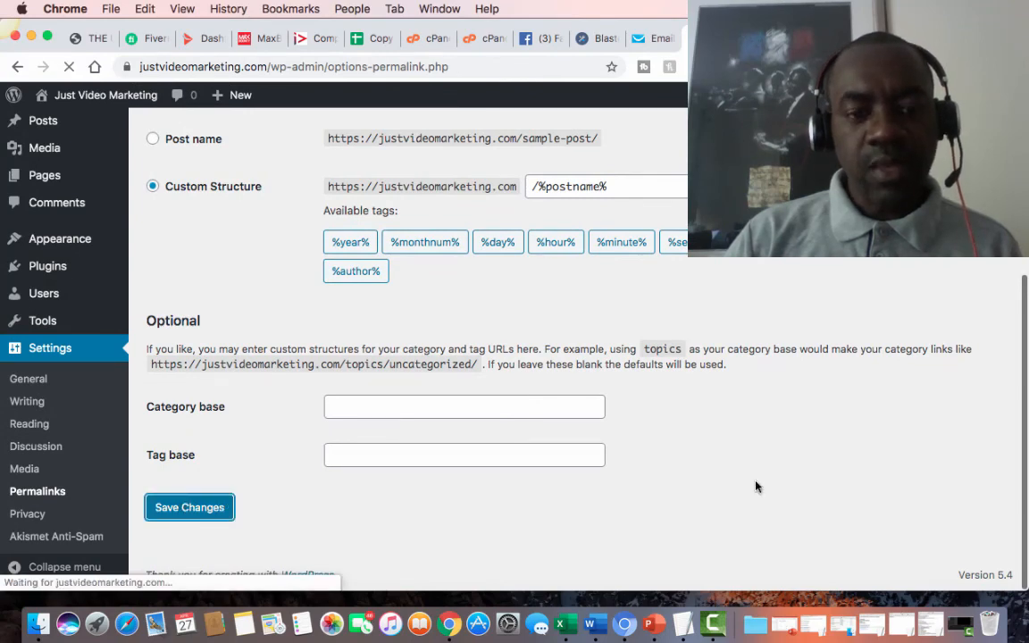